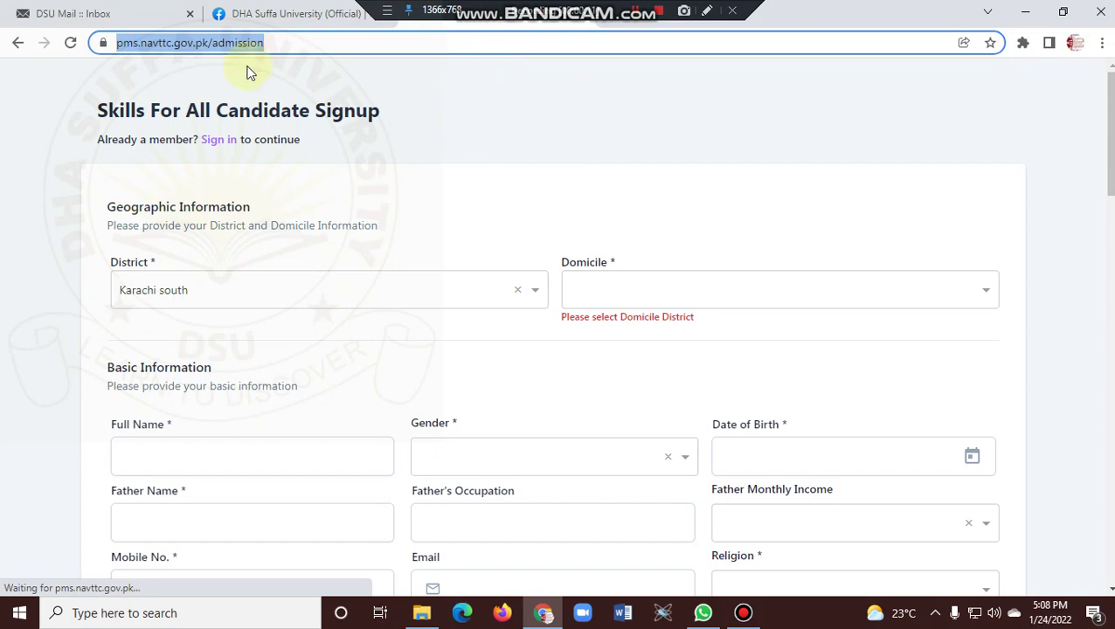
Select the page address in the browser bar, then scroll through the signup form.
{"action": "left_click", "coordinate": [126, 44]}
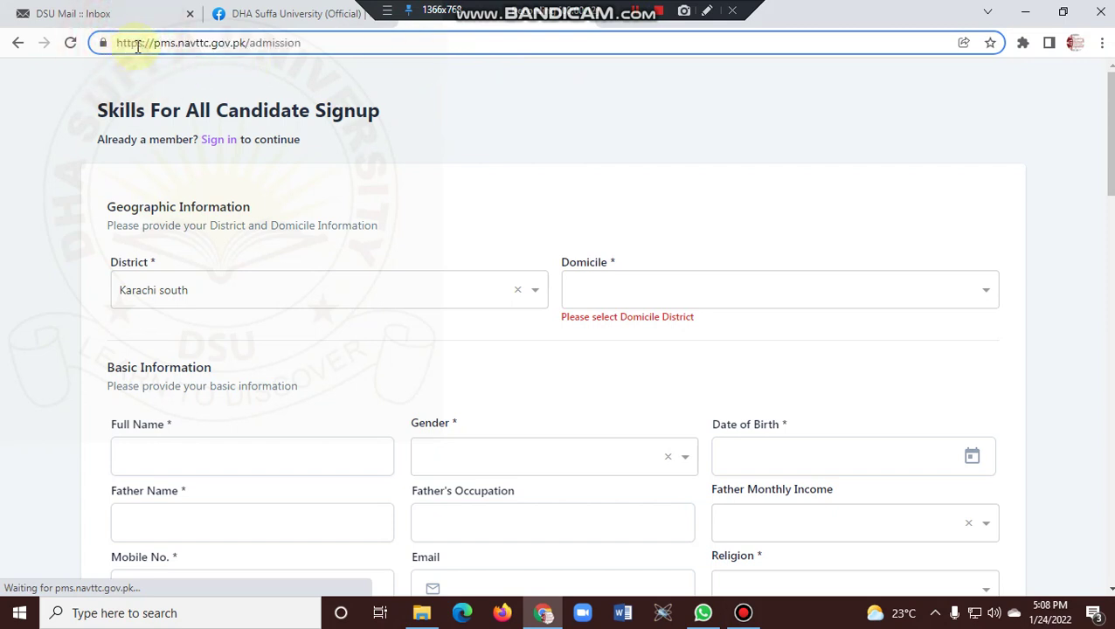
{"action": "left_click_drag", "start_coordinate": [300, 42], "coordinate": [113, 55]}
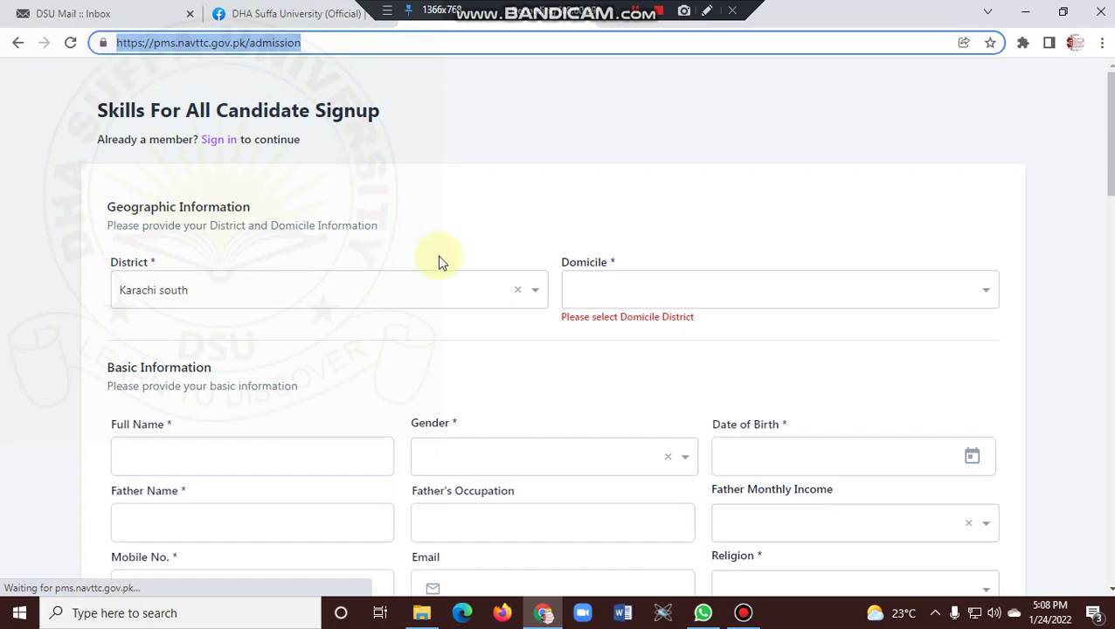
{"action": "left_click", "coordinate": [481, 148]}
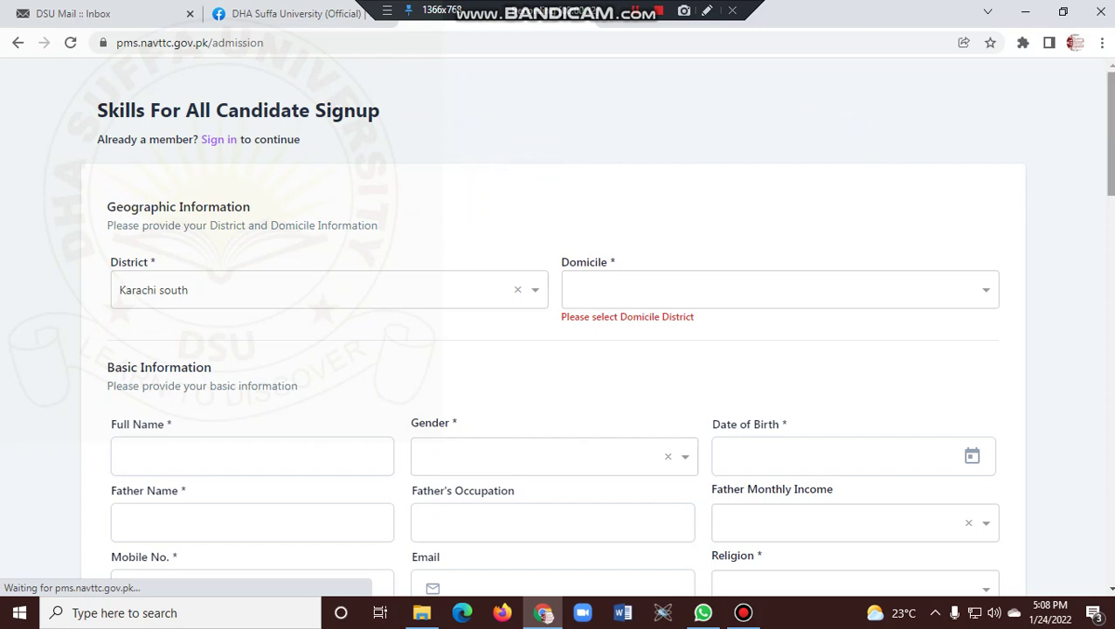
{"action": "scroll", "coordinate": [863, 140], "scroll_direction": "down", "scroll_amount": 1}
{"action": "scroll", "coordinate": [596, 325], "scroll_direction": "down", "scroll_amount": 6}
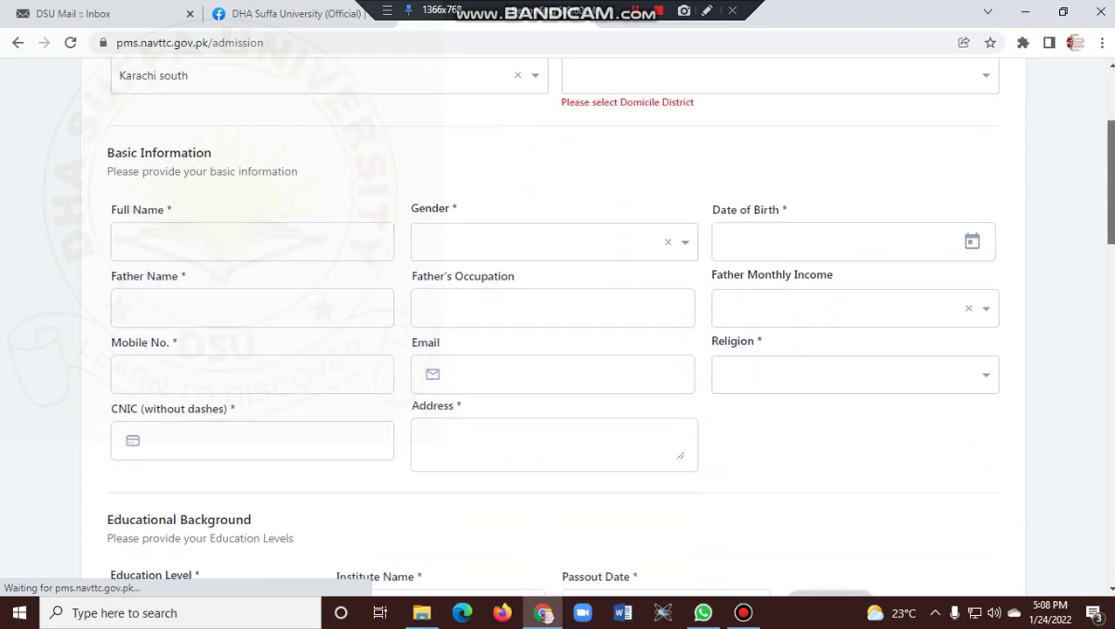
{"action": "scroll", "coordinate": [597, 325], "scroll_direction": "down", "scroll_amount": 8}
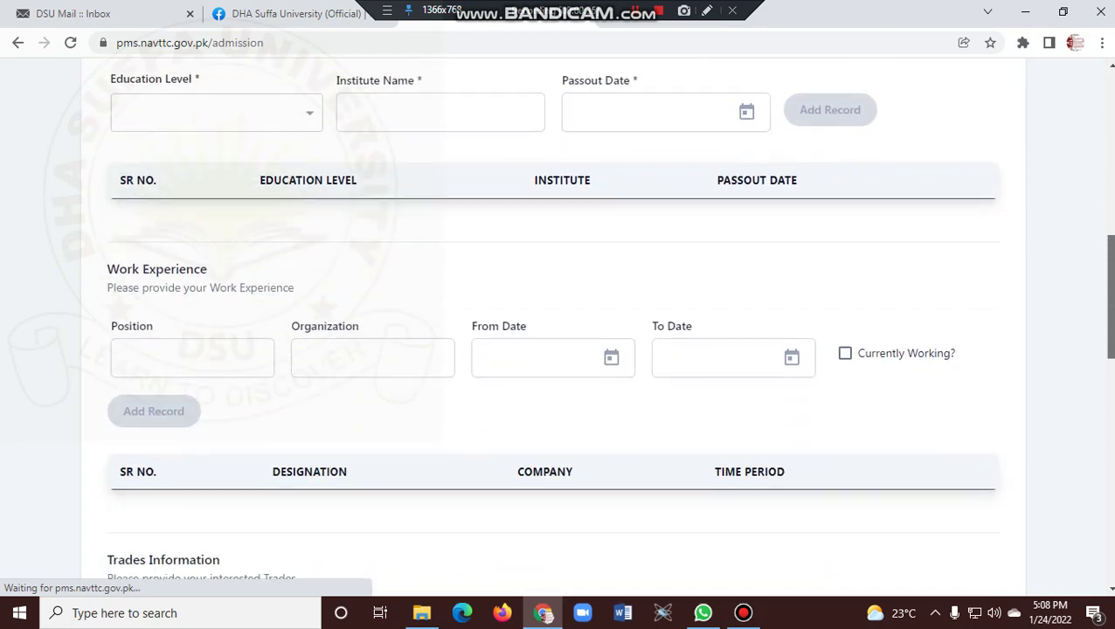
{"action": "scroll", "coordinate": [597, 325], "scroll_direction": "down", "scroll_amount": 5}
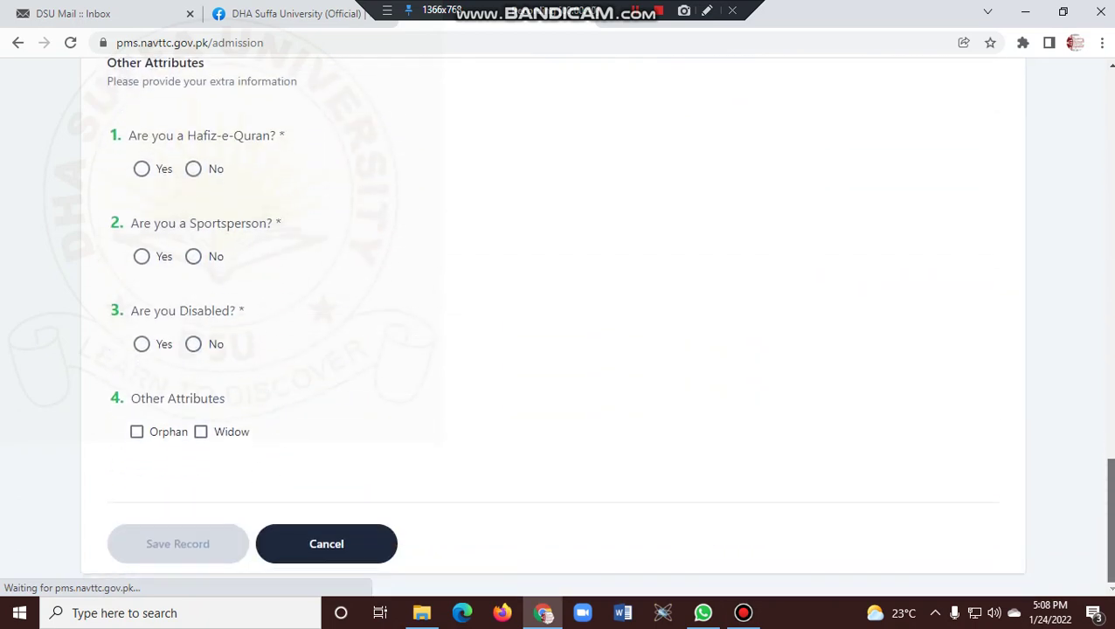
{"action": "scroll", "coordinate": [597, 325], "scroll_direction": "up", "scroll_amount": 8}
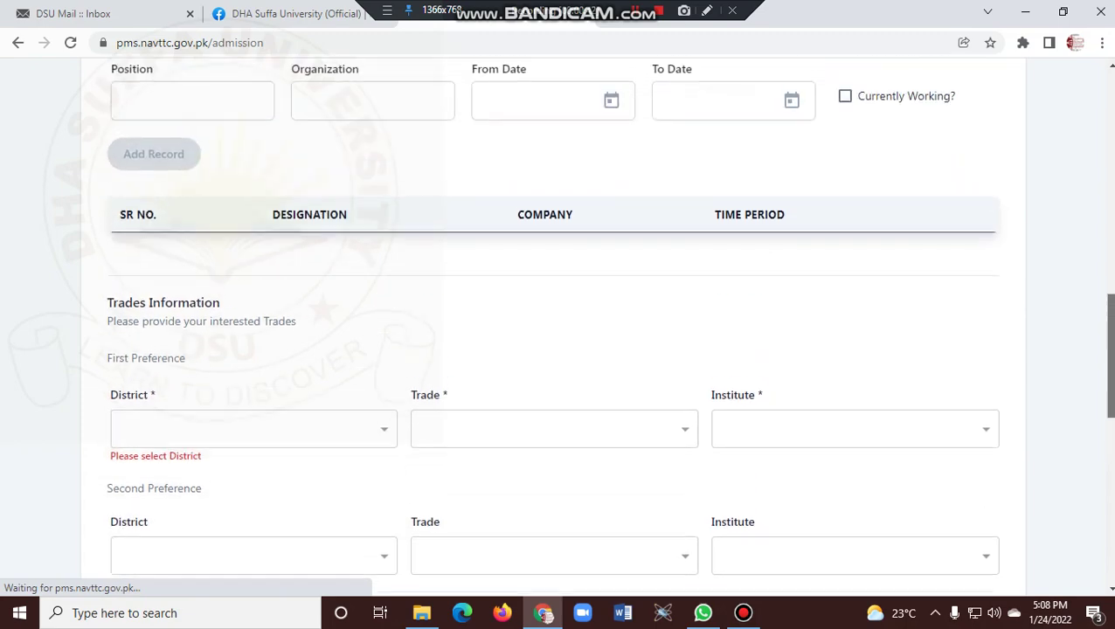
{"action": "scroll", "coordinate": [597, 325], "scroll_direction": "up", "scroll_amount": 10}
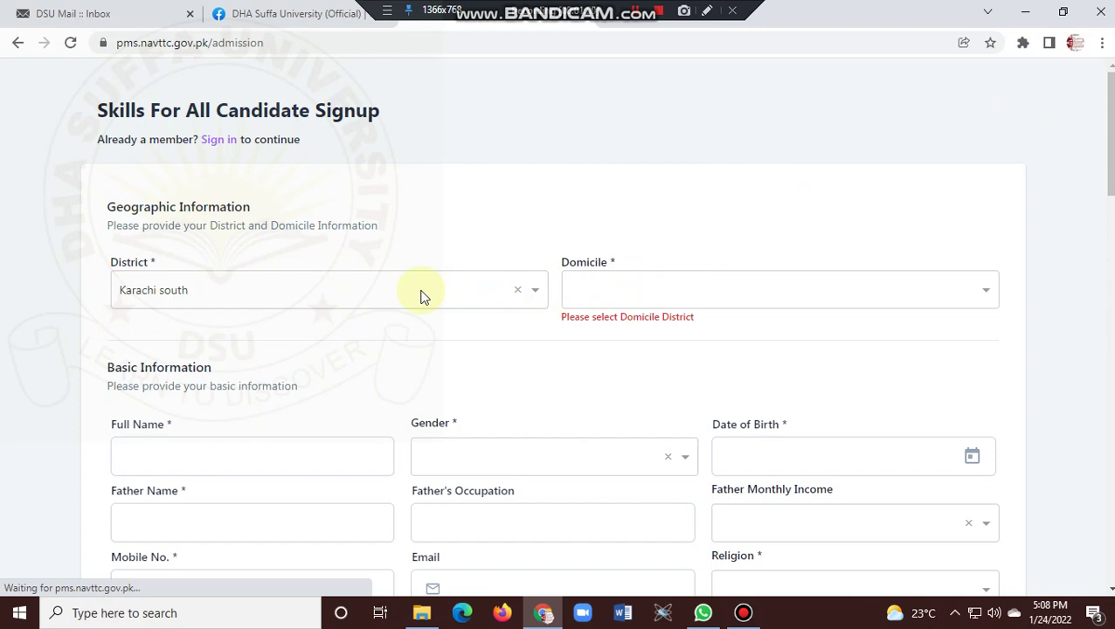
Browse the district list and search domicile for 'karachi', closing it without choosing.
{"action": "left_click", "coordinate": [420, 297]}
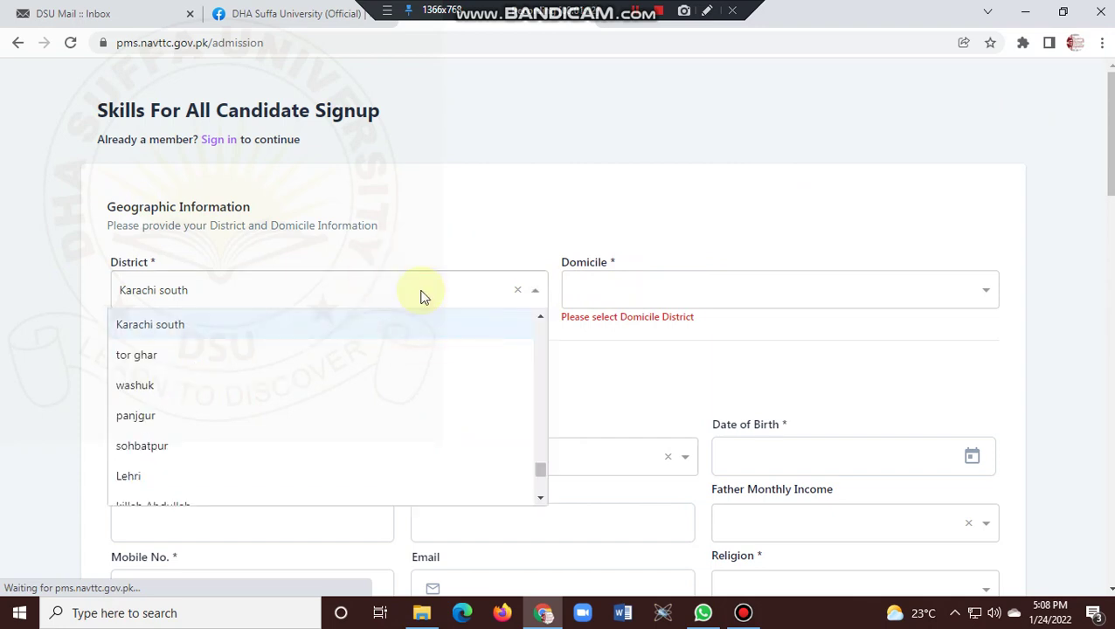
{"action": "left_click", "coordinate": [540, 319]}
{"action": "left_click", "coordinate": [539, 319]}
{"action": "left_click", "coordinate": [539, 319]}
{"action": "left_click", "coordinate": [539, 319]}
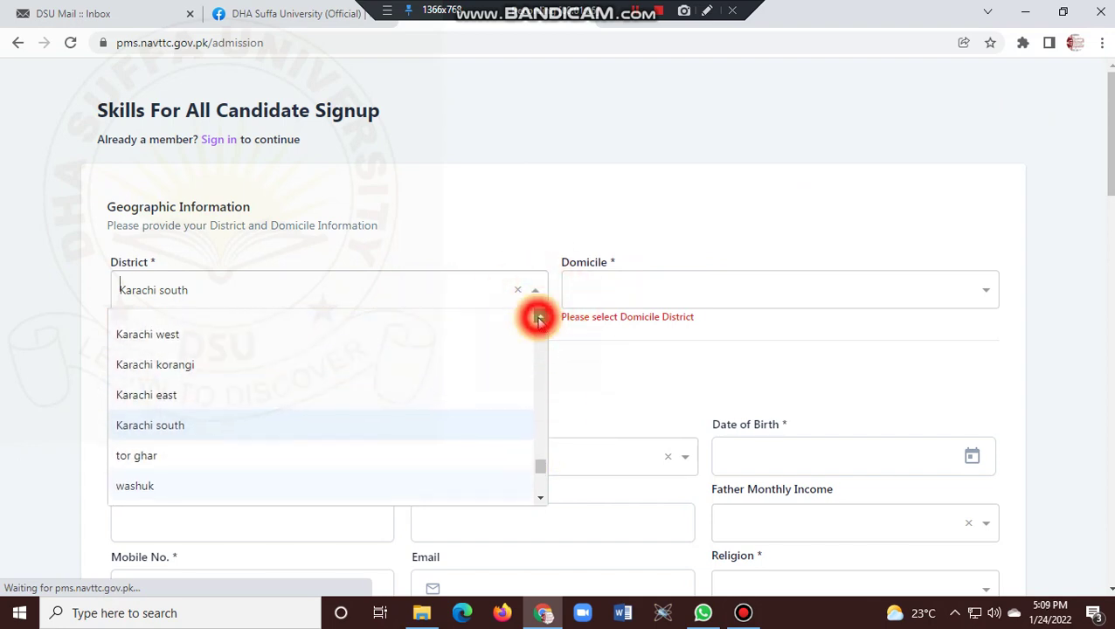
{"action": "left_click", "coordinate": [539, 319]}
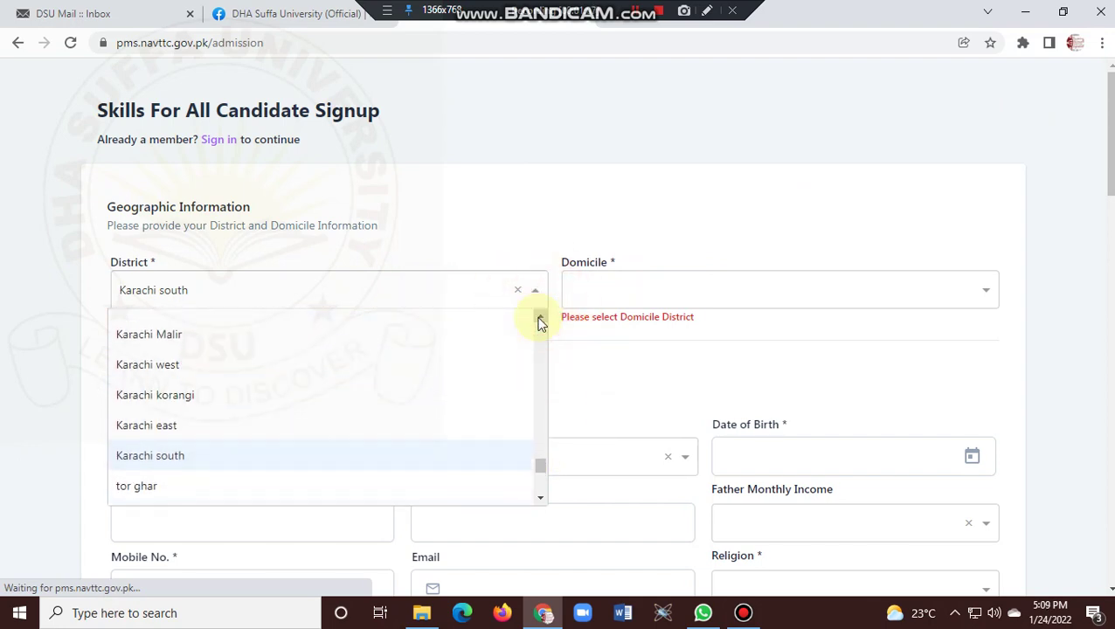
{"action": "left_click", "coordinate": [687, 298]}
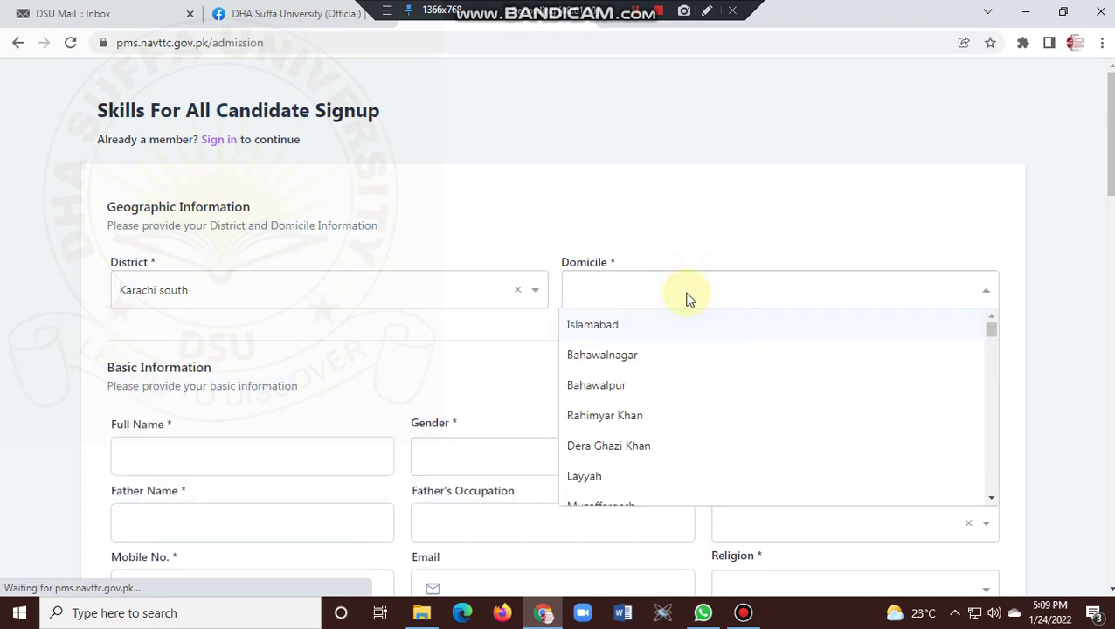
{"action": "type", "text": "karachi"}
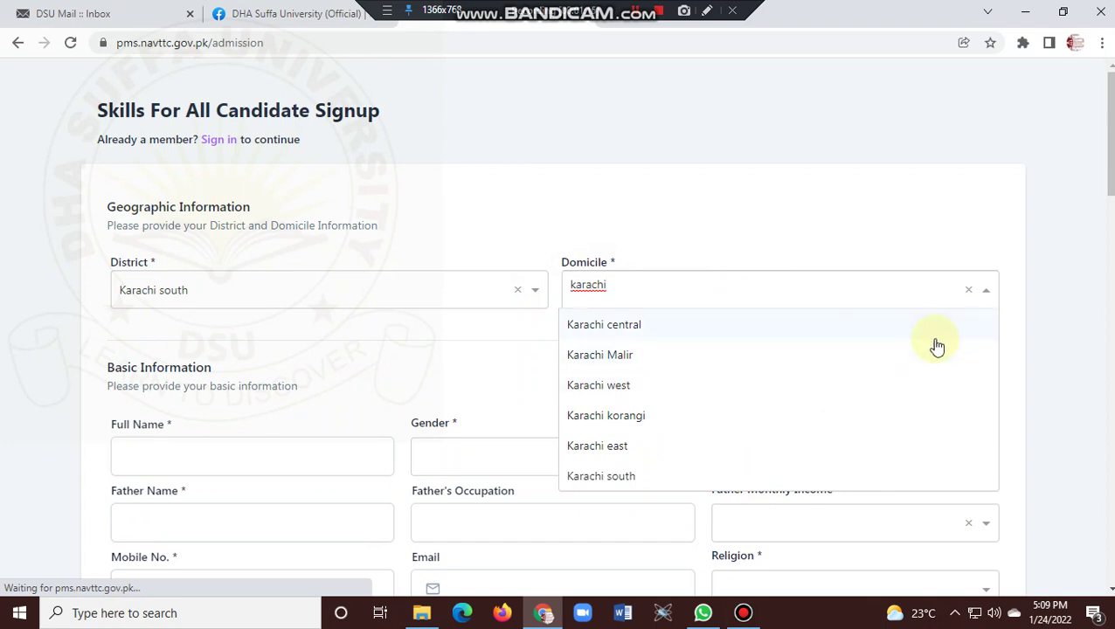
{"action": "left_click", "coordinate": [1033, 298]}
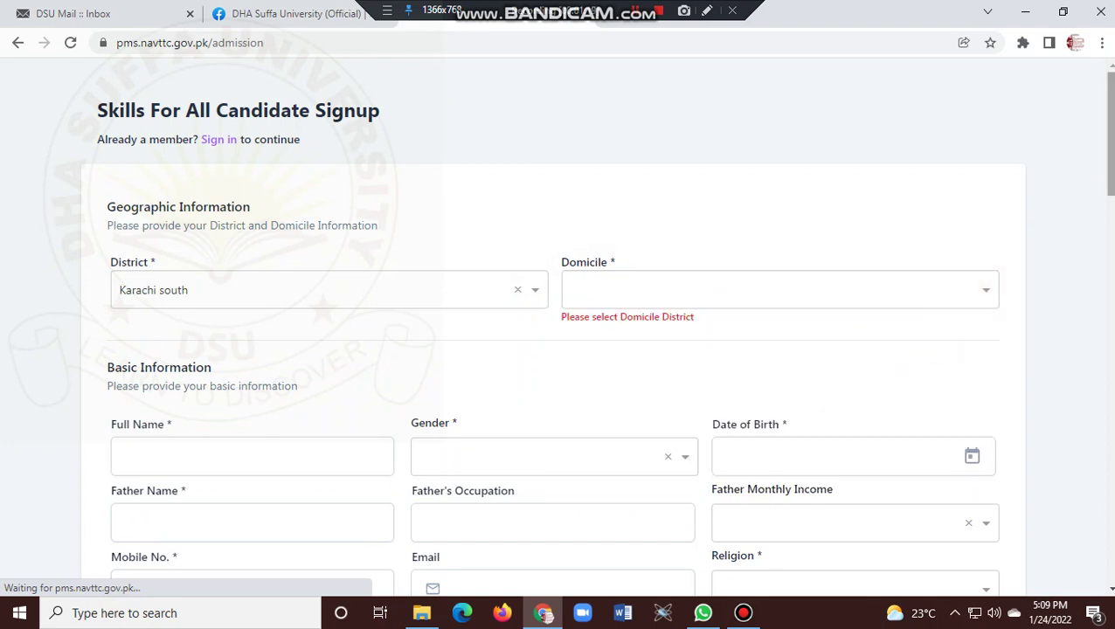
{"action": "scroll", "coordinate": [597, 333], "scroll_direction": "down", "scroll_amount": 2}
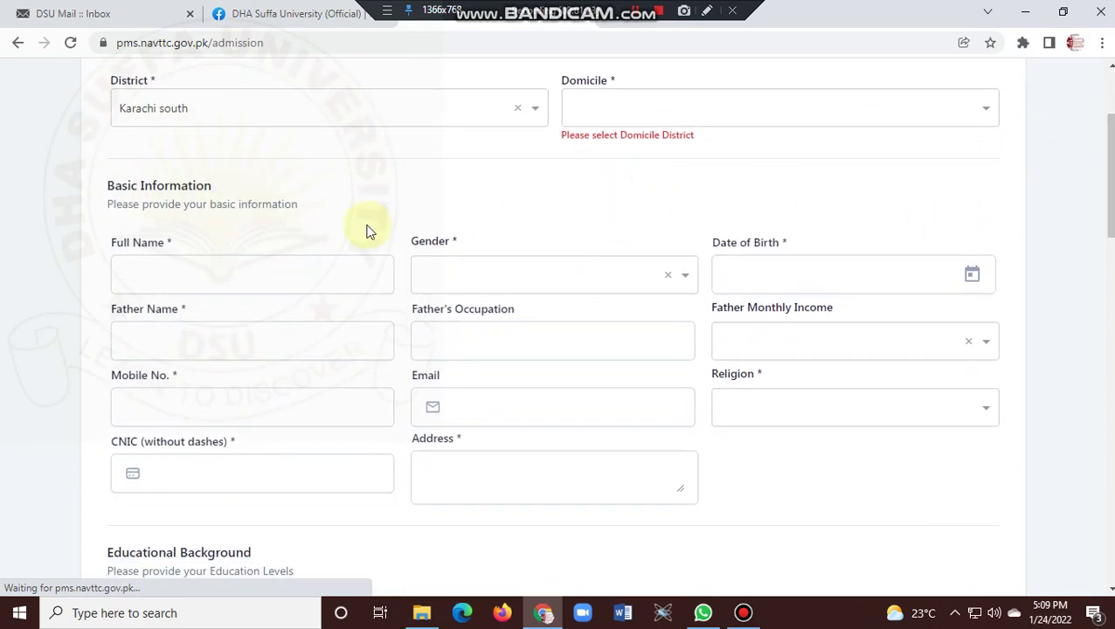
Dismiss the Full Name autofill suggestion and leave Gender unselected.
{"action": "left_click", "coordinate": [272, 266]}
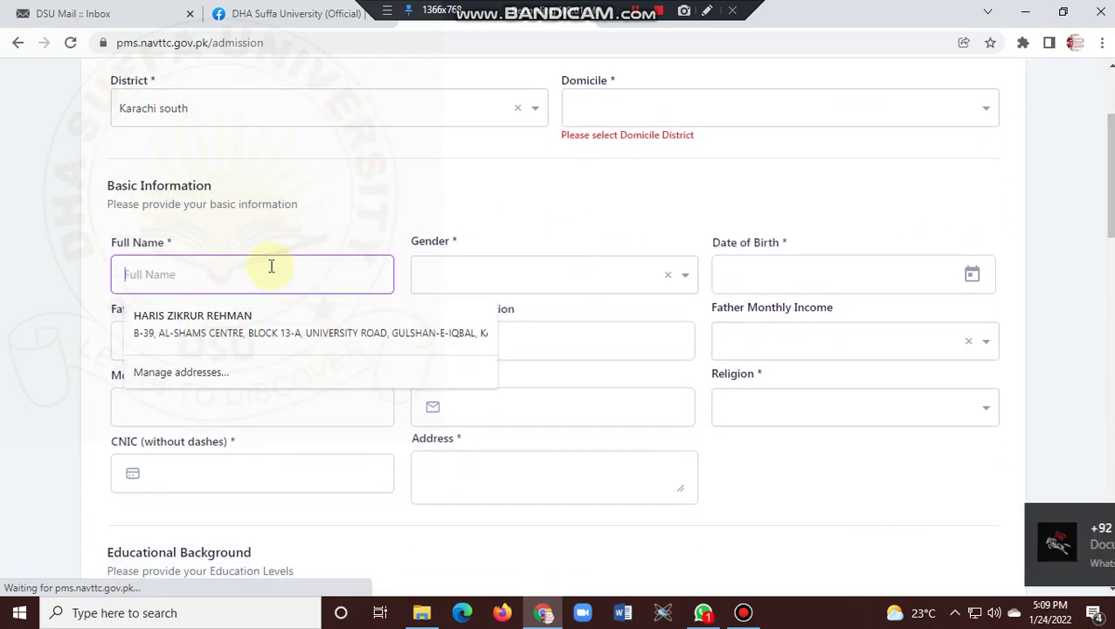
{"action": "left_click", "coordinate": [234, 327]}
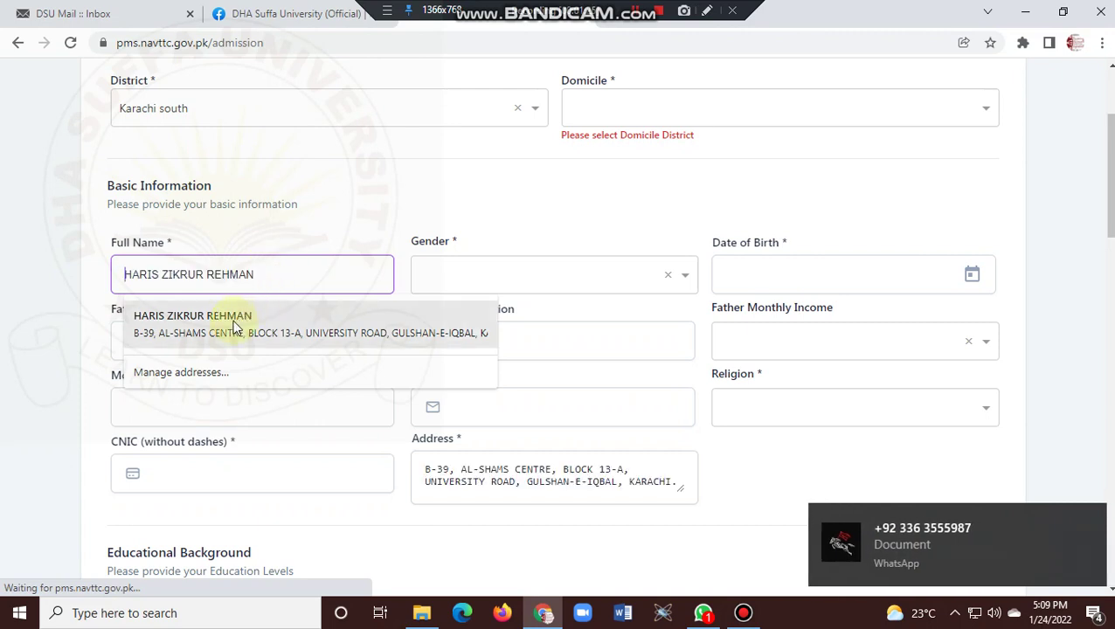
{"action": "left_click", "coordinate": [319, 202]}
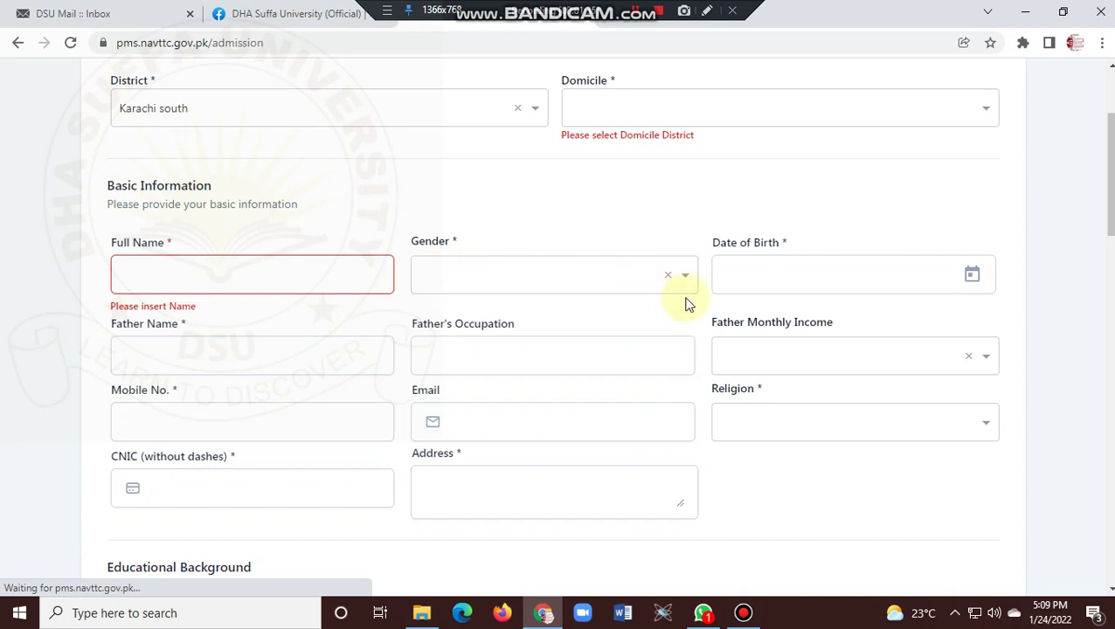
{"action": "left_click", "coordinate": [686, 271]}
{"action": "left_click", "coordinate": [689, 274]}
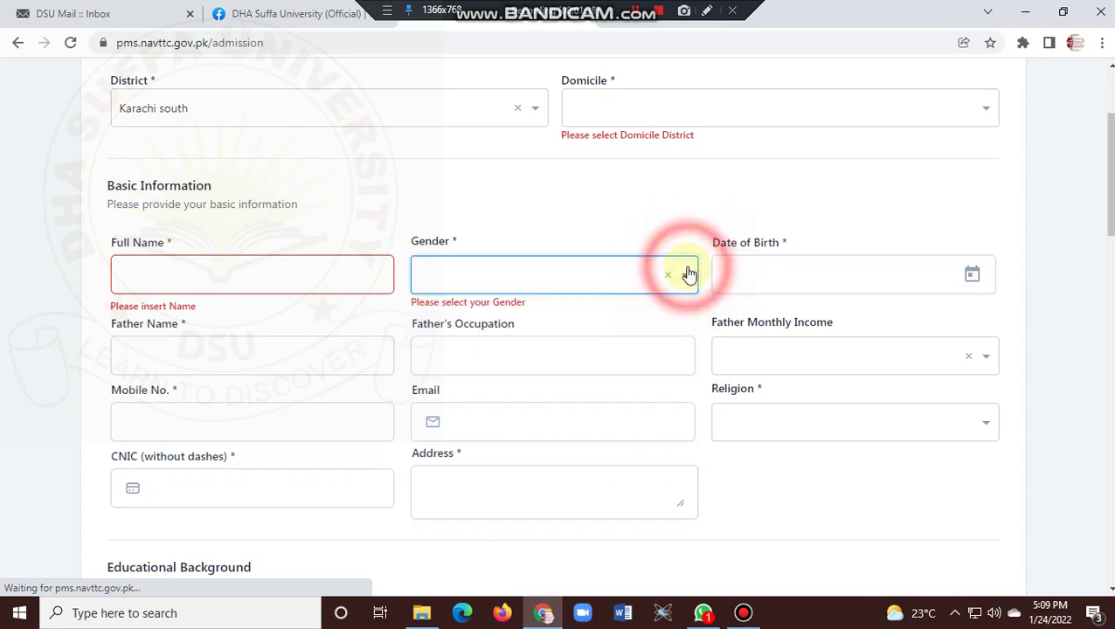
Pick 1999, July, 15 in the birth date calendar, giving 7/15/1999.
{"action": "left_click", "coordinate": [784, 260]}
{"action": "left_click", "coordinate": [985, 279]}
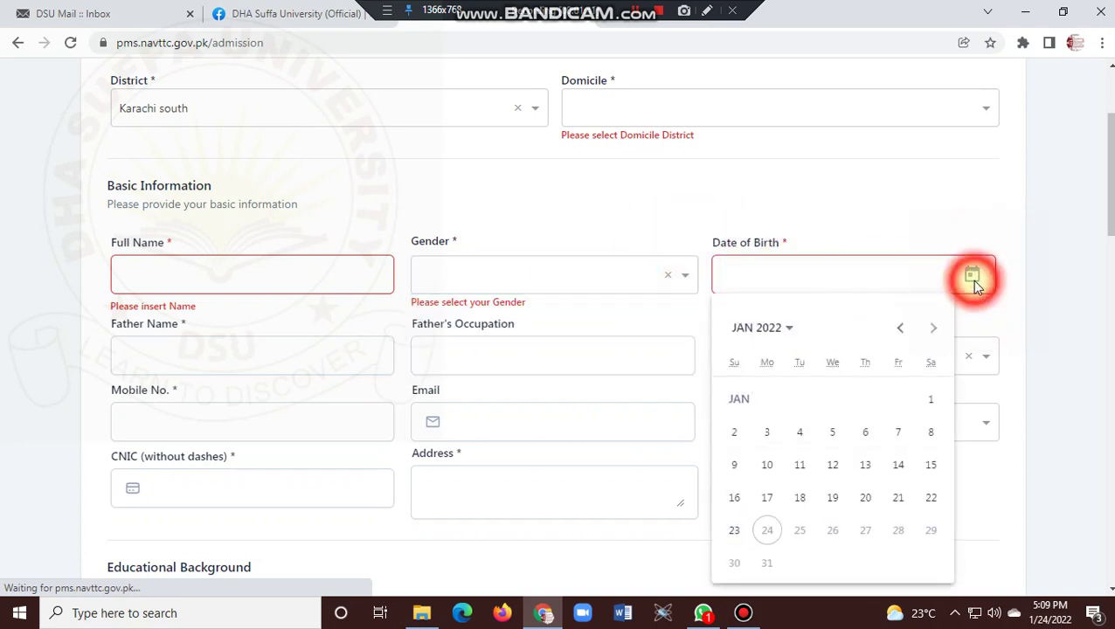
{"action": "left_click", "coordinate": [984, 279]}
{"action": "left_click", "coordinate": [979, 280]}
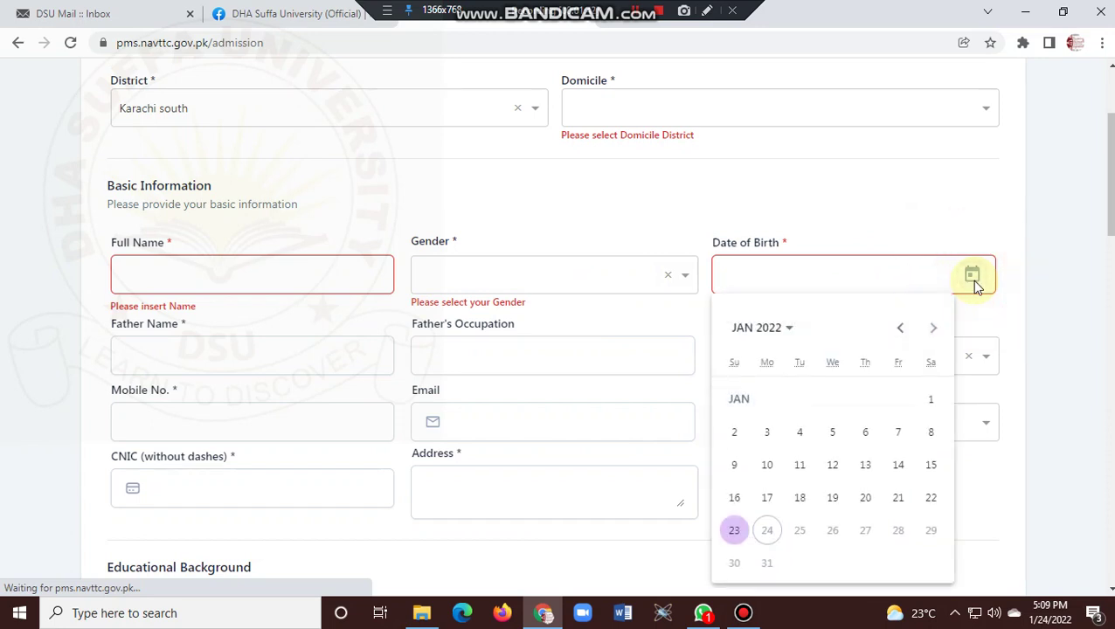
{"action": "left_click", "coordinate": [760, 329]}
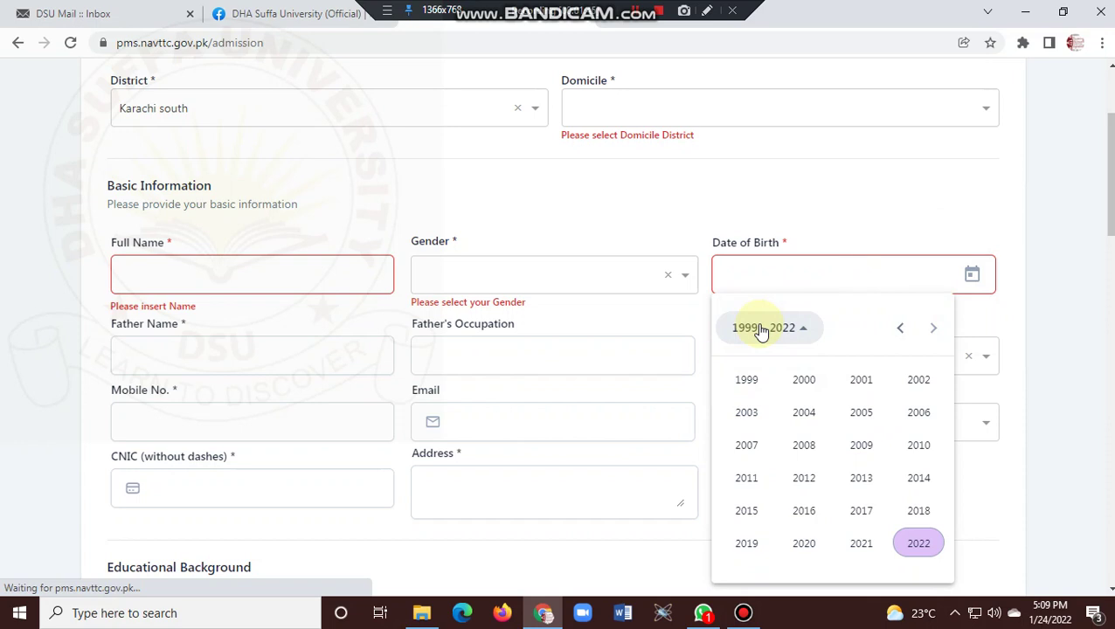
{"action": "left_click", "coordinate": [744, 381]}
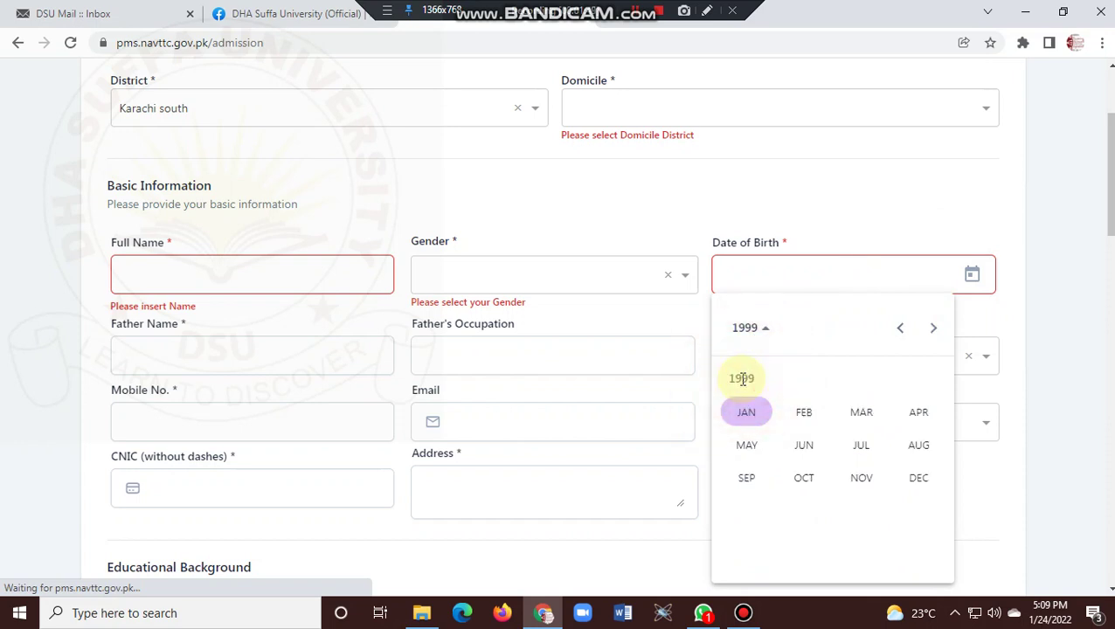
{"action": "left_click", "coordinate": [863, 444]}
{"action": "left_click", "coordinate": [865, 466]}
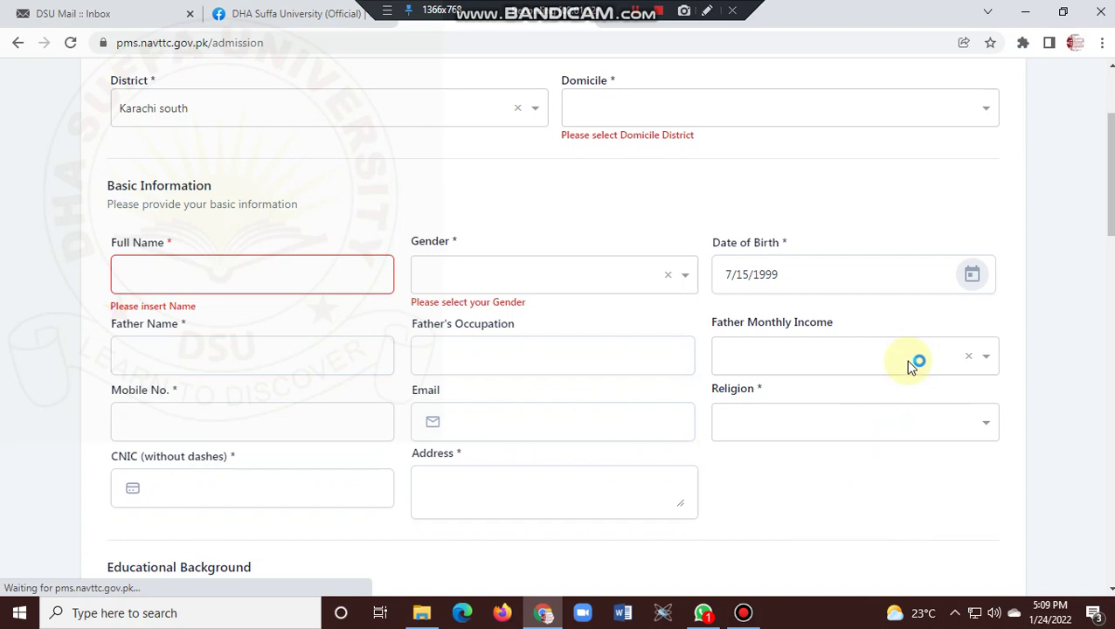
{"action": "left_click", "coordinate": [309, 358]}
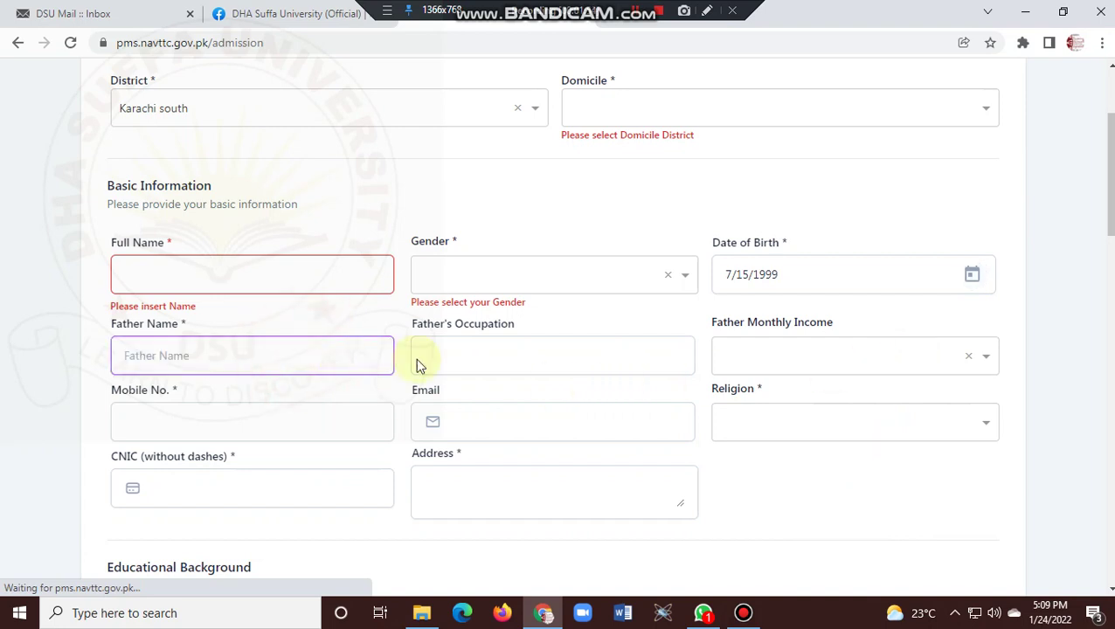
{"action": "left_click", "coordinate": [470, 359]}
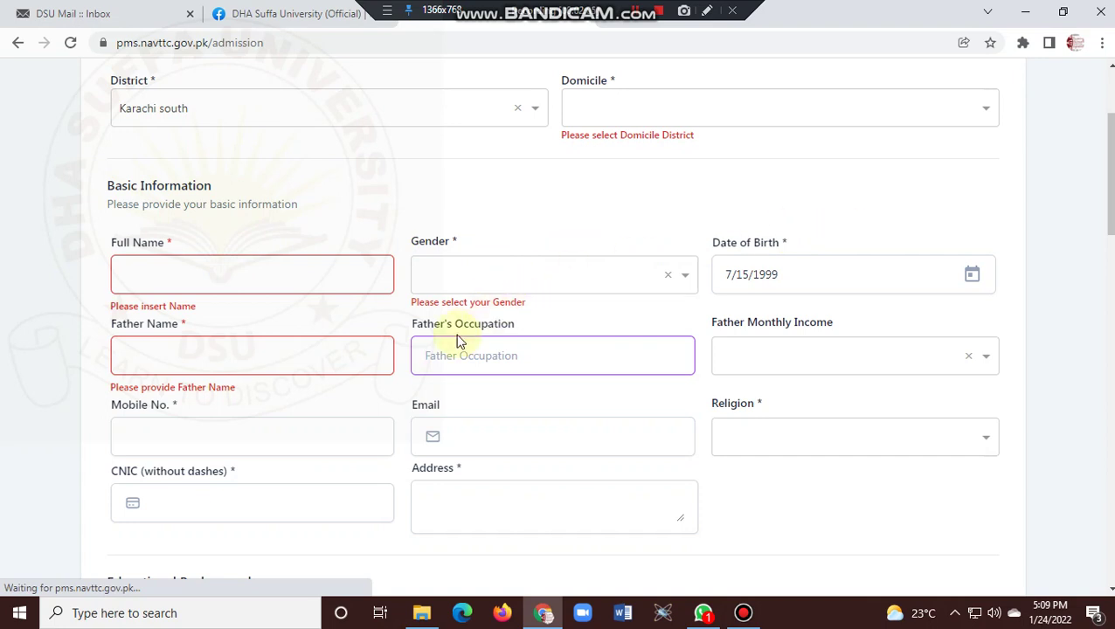
{"action": "left_click", "coordinate": [774, 356]}
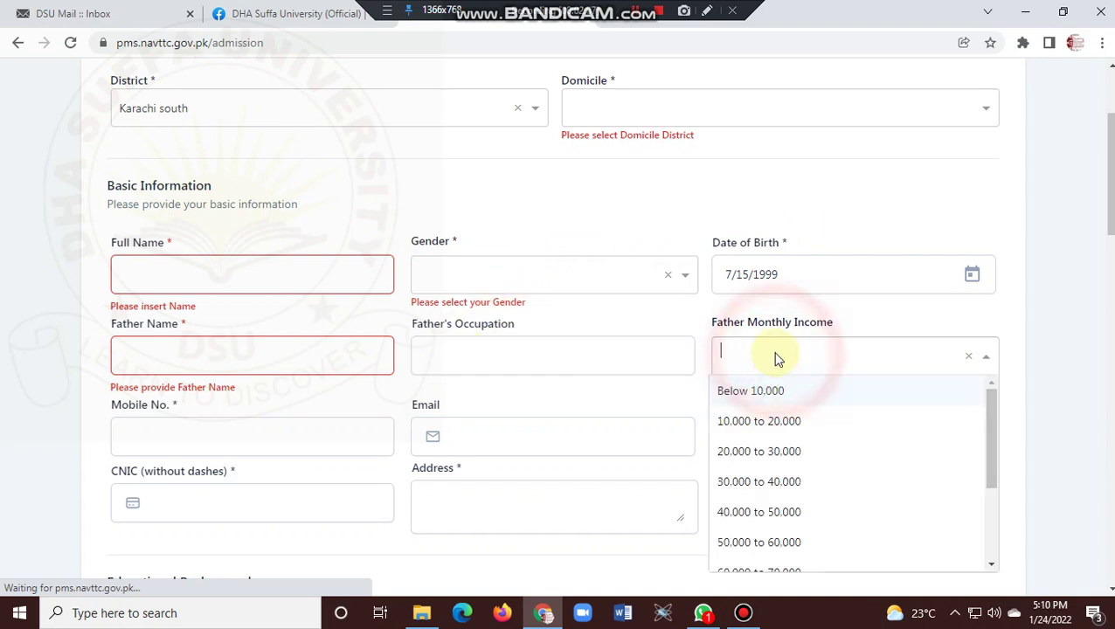
{"action": "left_click_drag", "start_coordinate": [991, 437], "coordinate": [1013, 505]}
{"action": "left_click", "coordinate": [1049, 410]}
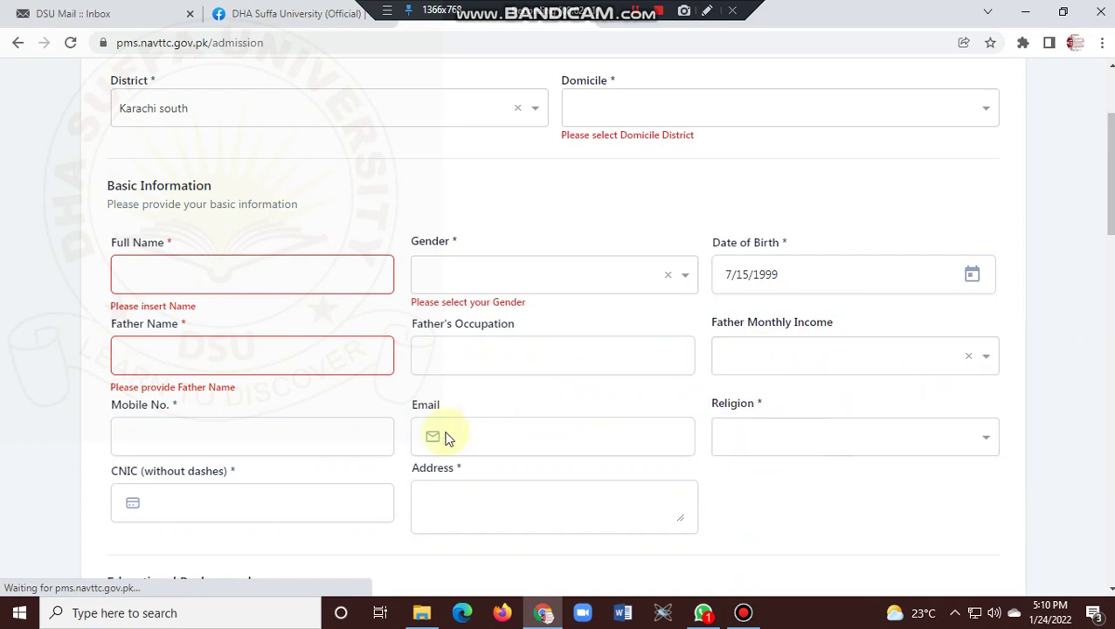
{"action": "left_click", "coordinate": [190, 444]}
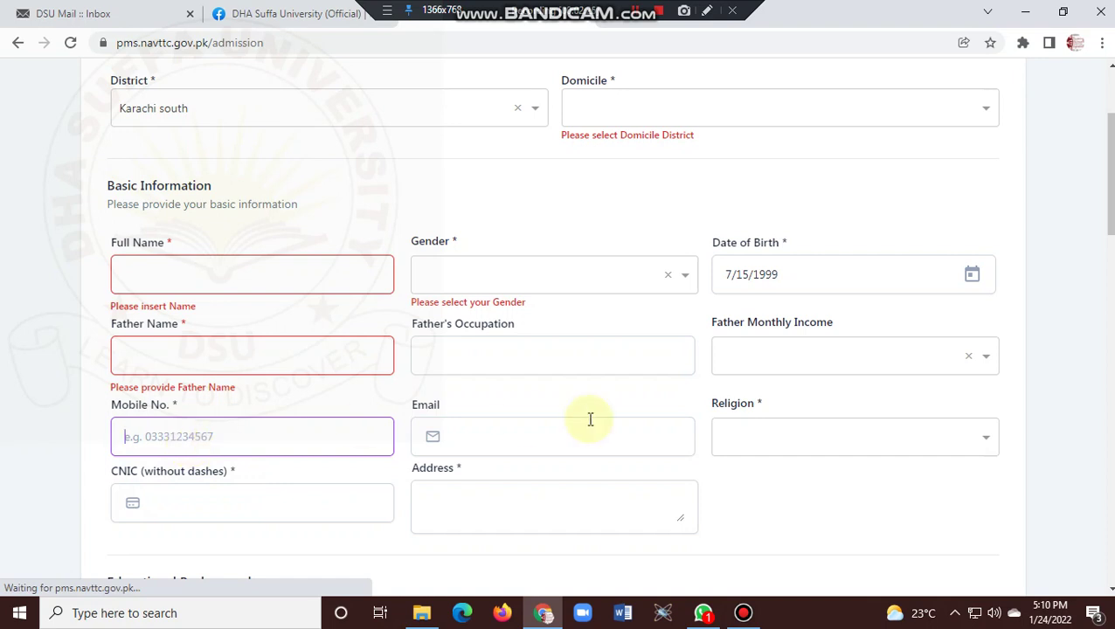
{"action": "left_click", "coordinate": [550, 434]}
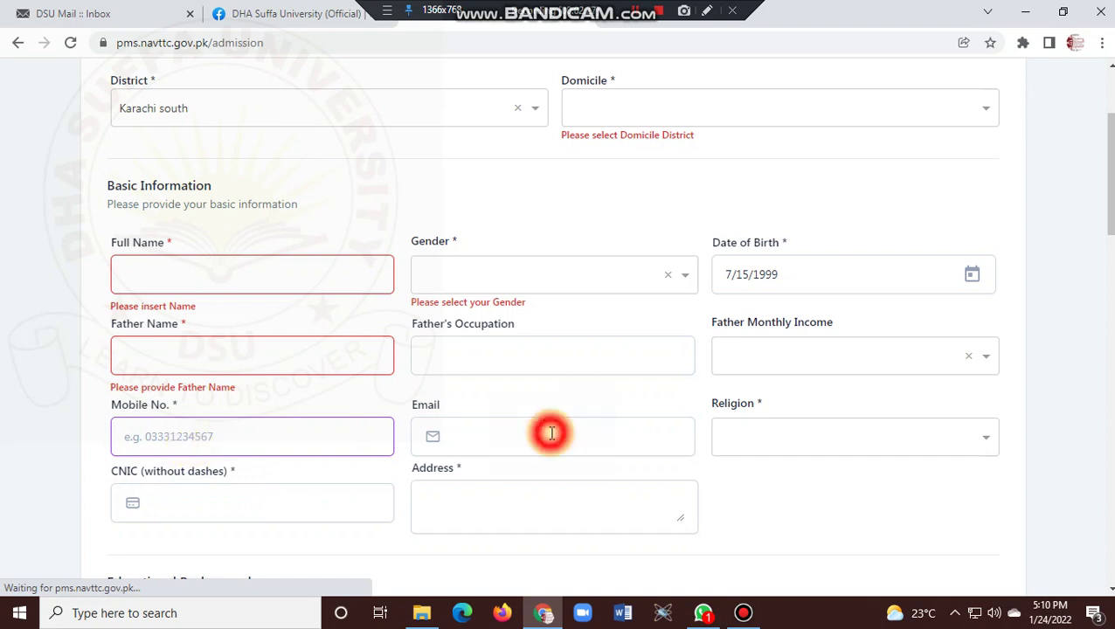
{"action": "left_click", "coordinate": [784, 502]}
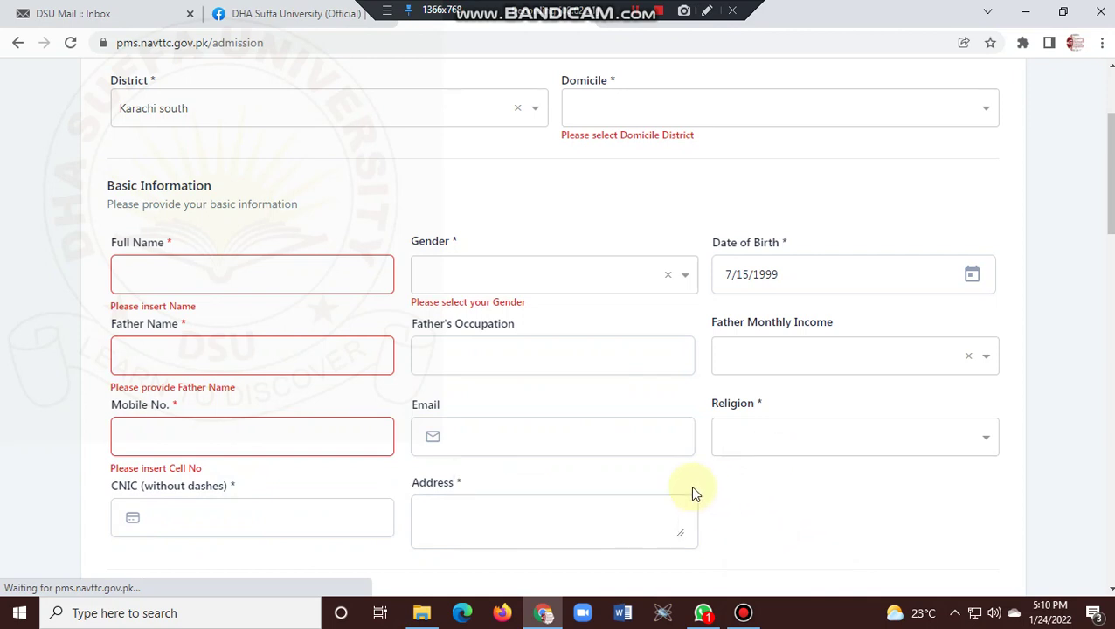
{"action": "left_click", "coordinate": [261, 526]}
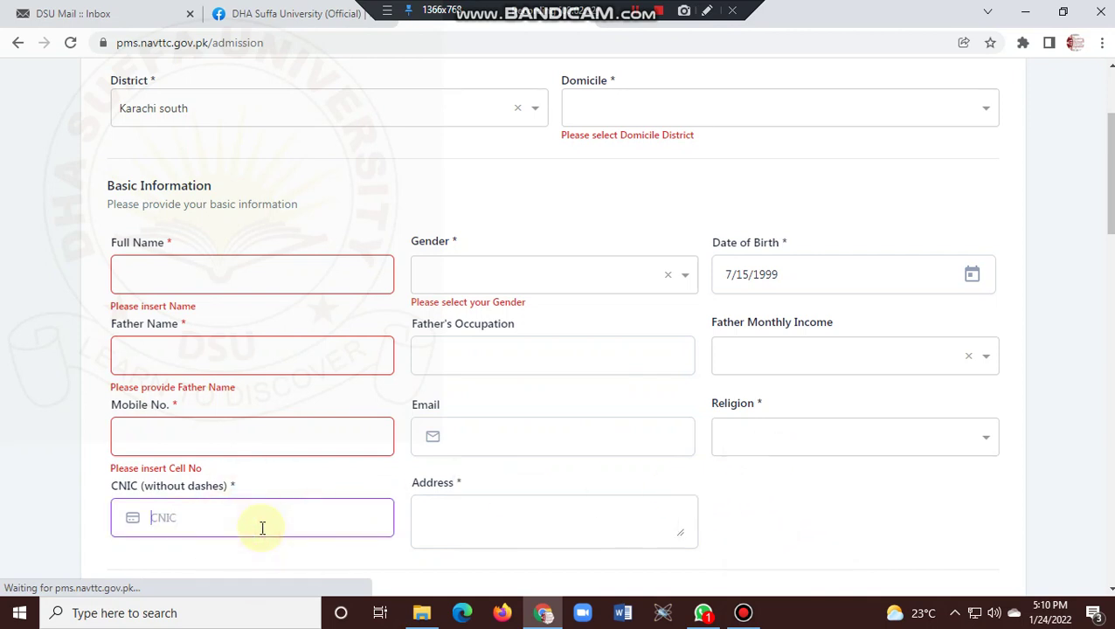
{"action": "type", "text": "111111111111"}
{"action": "key", "text": "BackSpace"}
{"action": "key", "text": "BackSpace"}
{"action": "key", "text": "BackSpace"}
{"action": "key", "text": "BackSpace"}
{"action": "key", "text": "BackSpace"}
{"action": "key", "text": "BackSpace"}
{"action": "key", "text": "BackSpace"}
{"action": "key", "text": "BackSpace"}
{"action": "key", "text": "BackSpace"}
{"action": "key", "text": "BackSpace"}
{"action": "key", "text": "BackSpace"}
{"action": "key", "text": "BackSpace"}
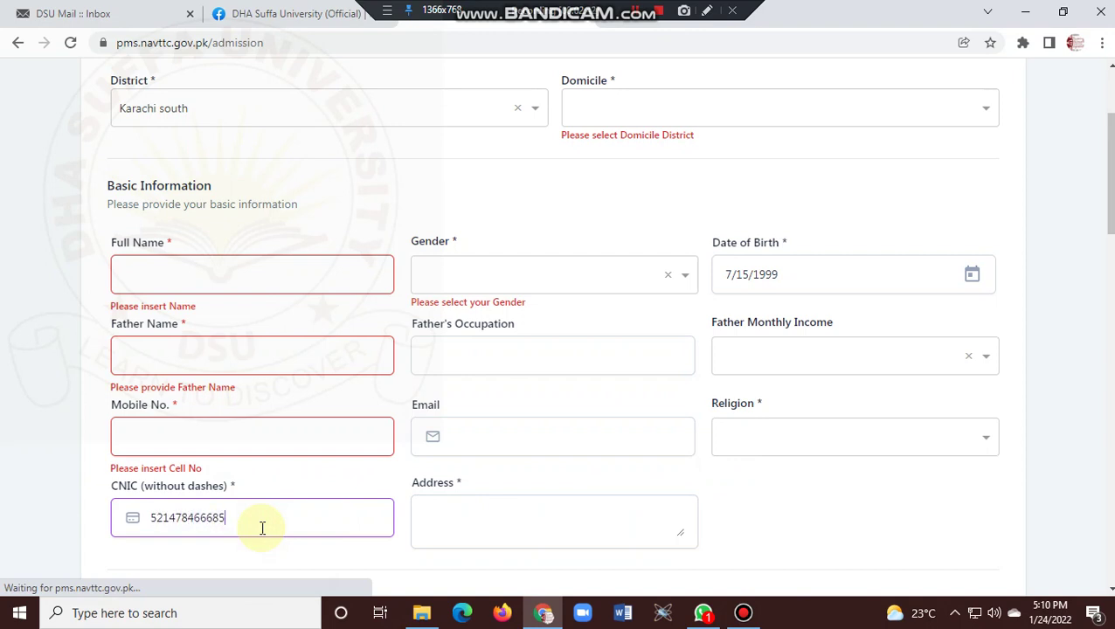
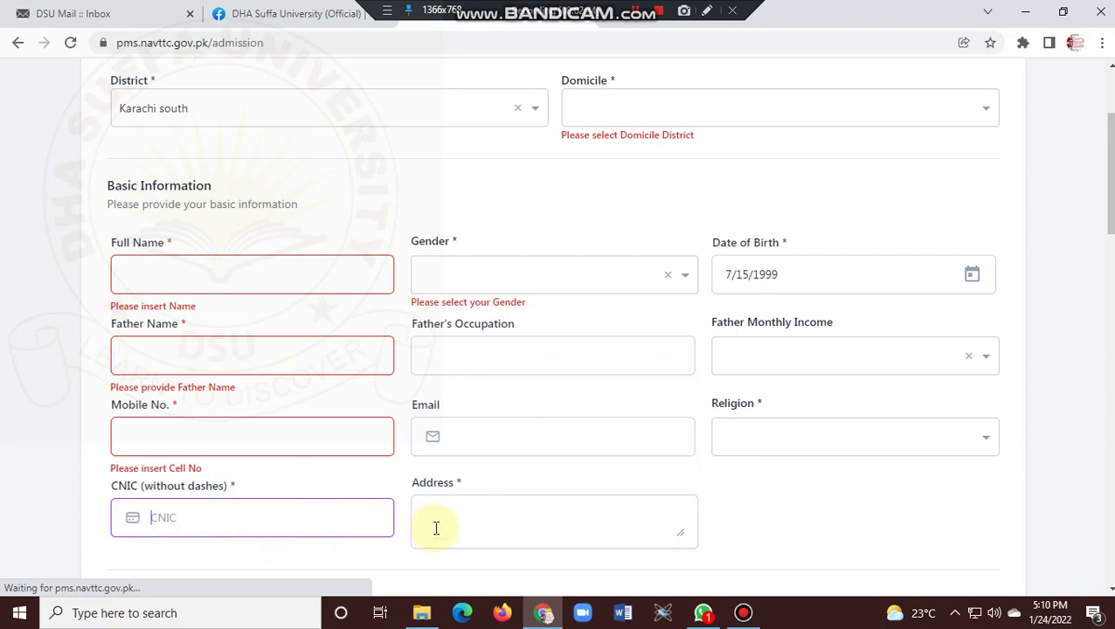
Browse the Education Level options without choosing, dismissing a WhatsApp notification.
{"action": "scroll", "coordinate": [1107, 175], "scroll_direction": "down", "scroll_amount": 1}
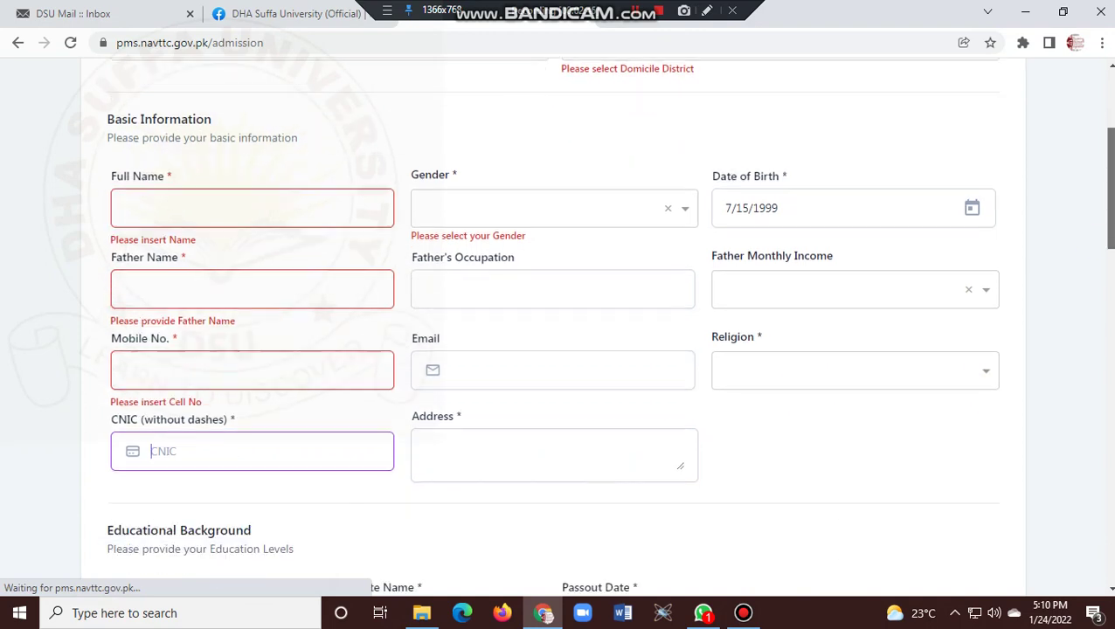
{"action": "scroll", "coordinate": [609, 322], "scroll_direction": "down", "scroll_amount": 2}
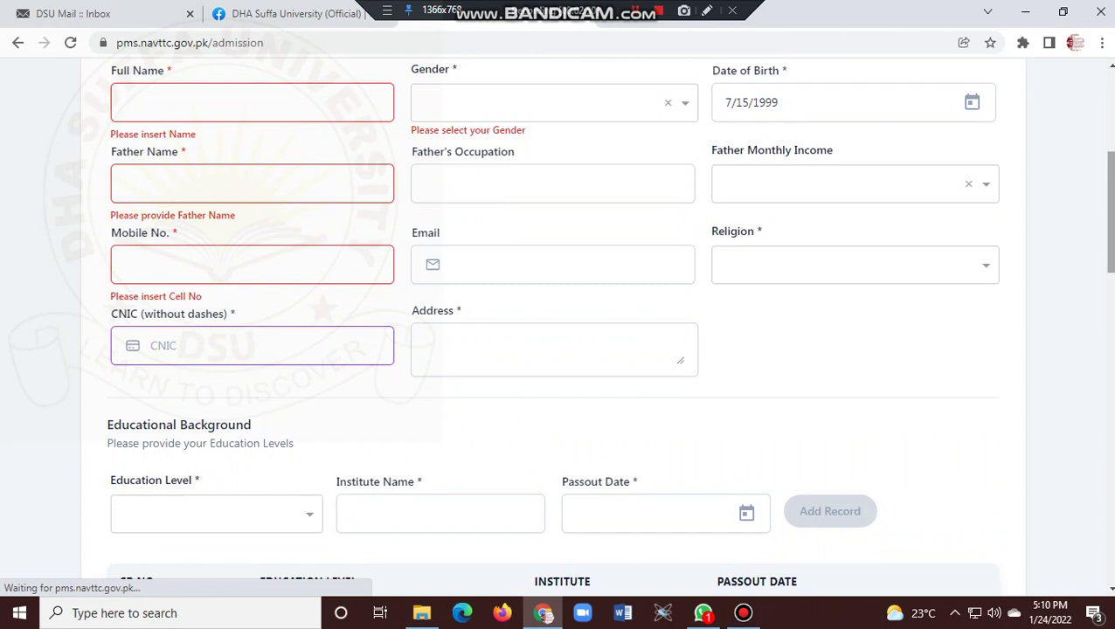
{"action": "scroll", "coordinate": [669, 331], "scroll_direction": "down", "scroll_amount": 2}
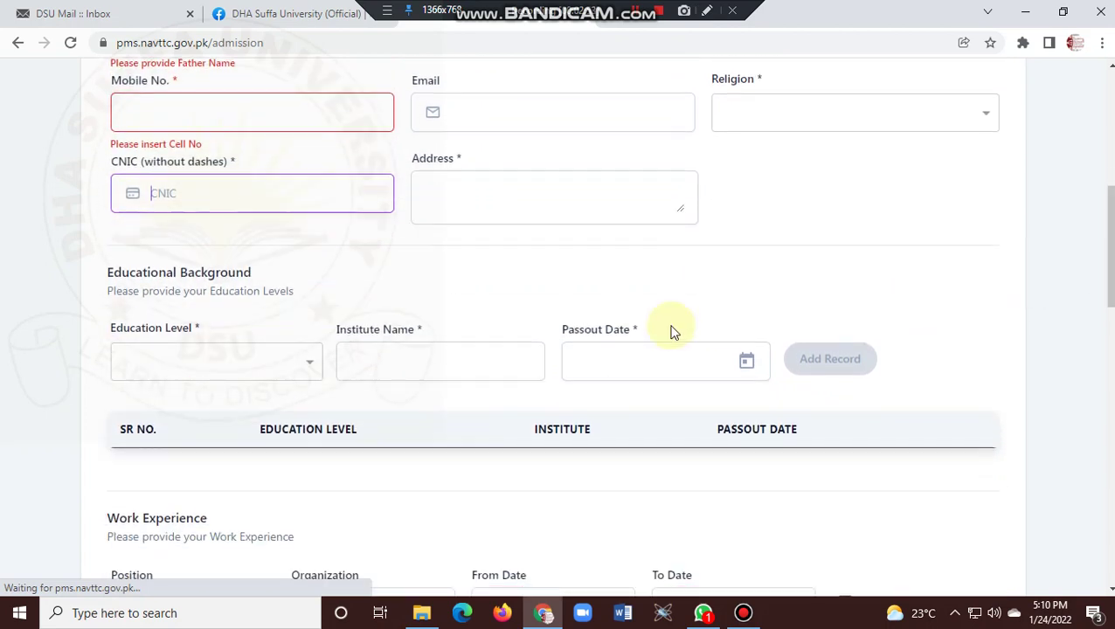
{"action": "left_click", "coordinate": [271, 376]}
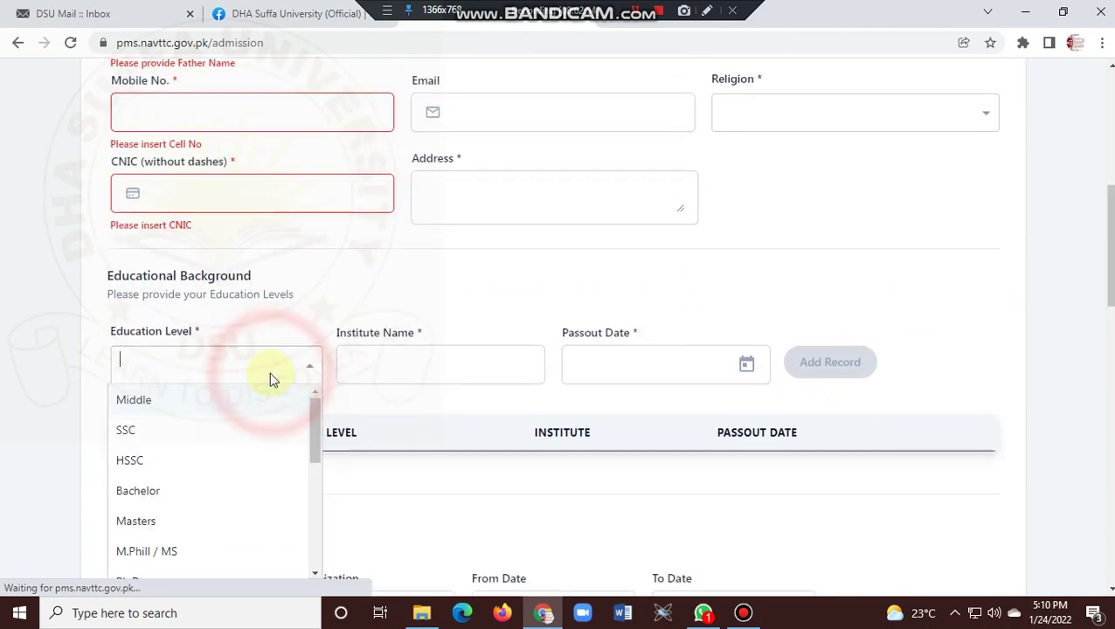
{"action": "left_click", "coordinate": [338, 308]}
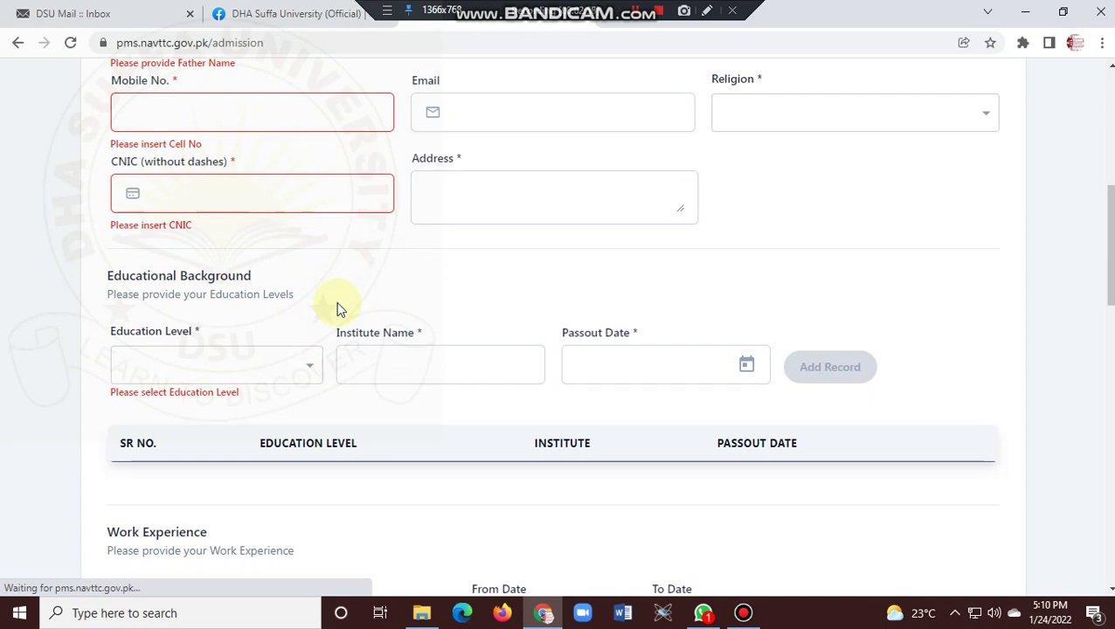
{"action": "left_click", "coordinate": [291, 365]}
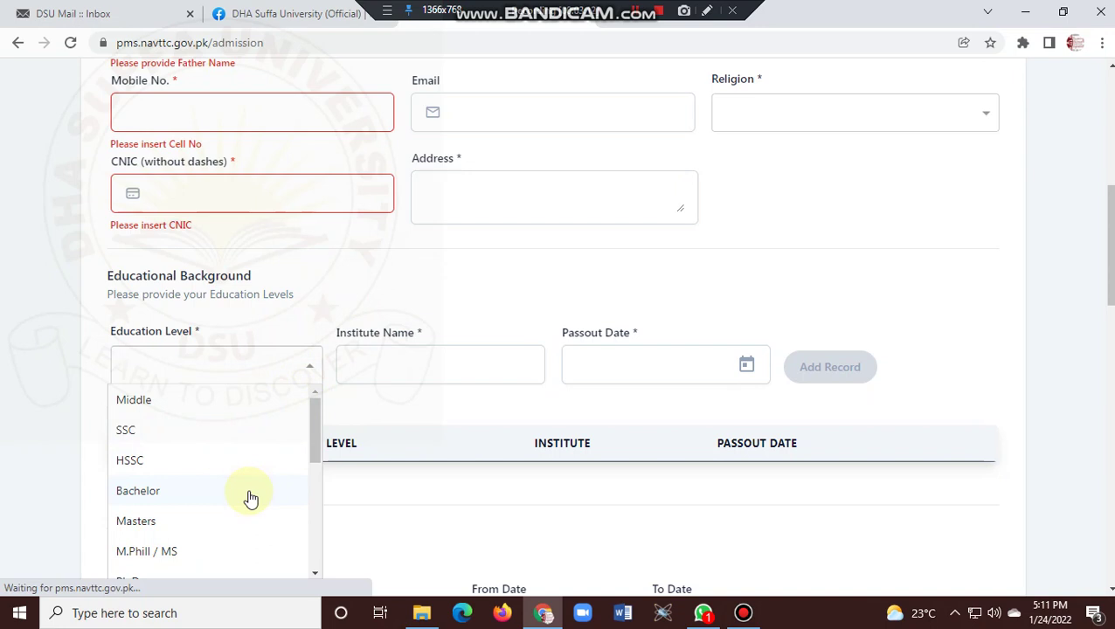
{"action": "left_click_drag", "start_coordinate": [312, 448], "coordinate": [318, 551]}
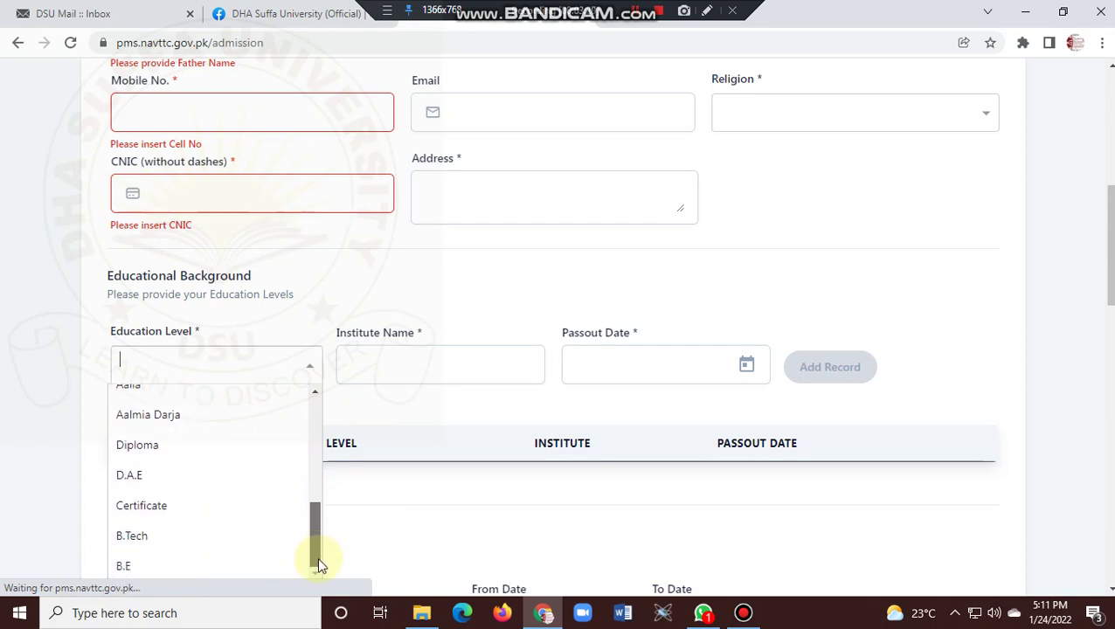
{"action": "left_click_drag", "start_coordinate": [320, 559], "coordinate": [355, 418]}
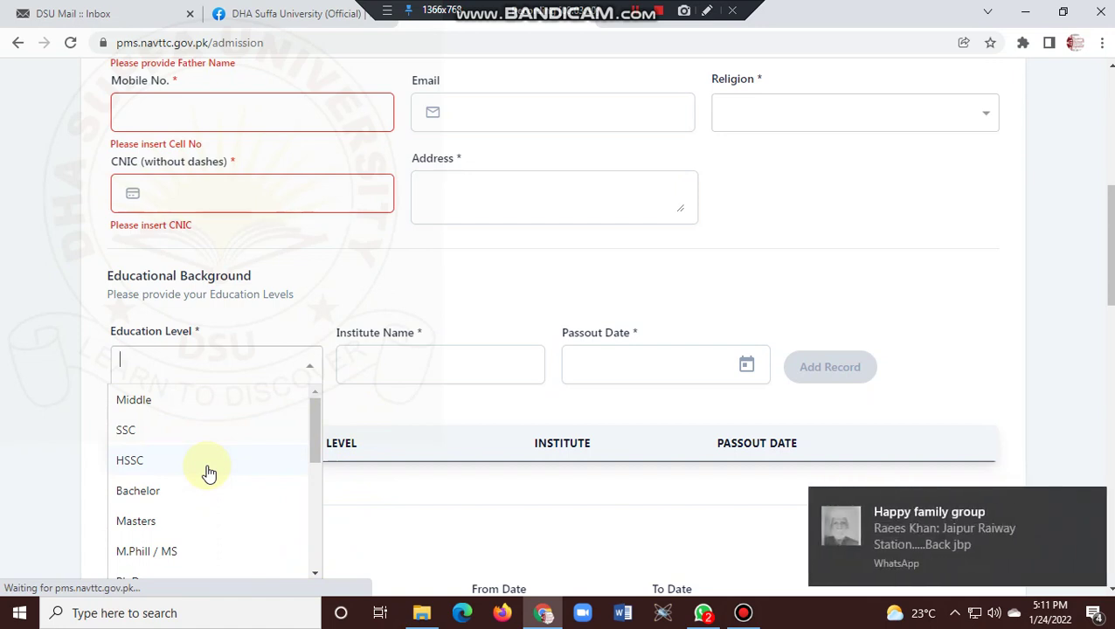
{"action": "left_click", "coordinate": [1088, 499]}
{"action": "left_click", "coordinate": [440, 369]}
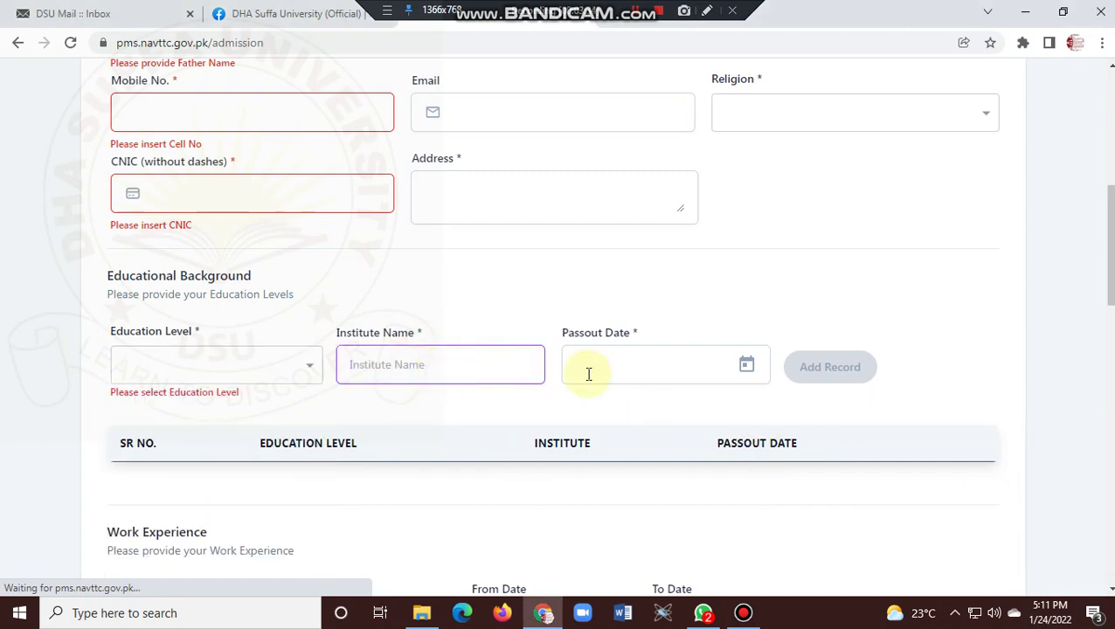
{"action": "left_click", "coordinate": [669, 367]}
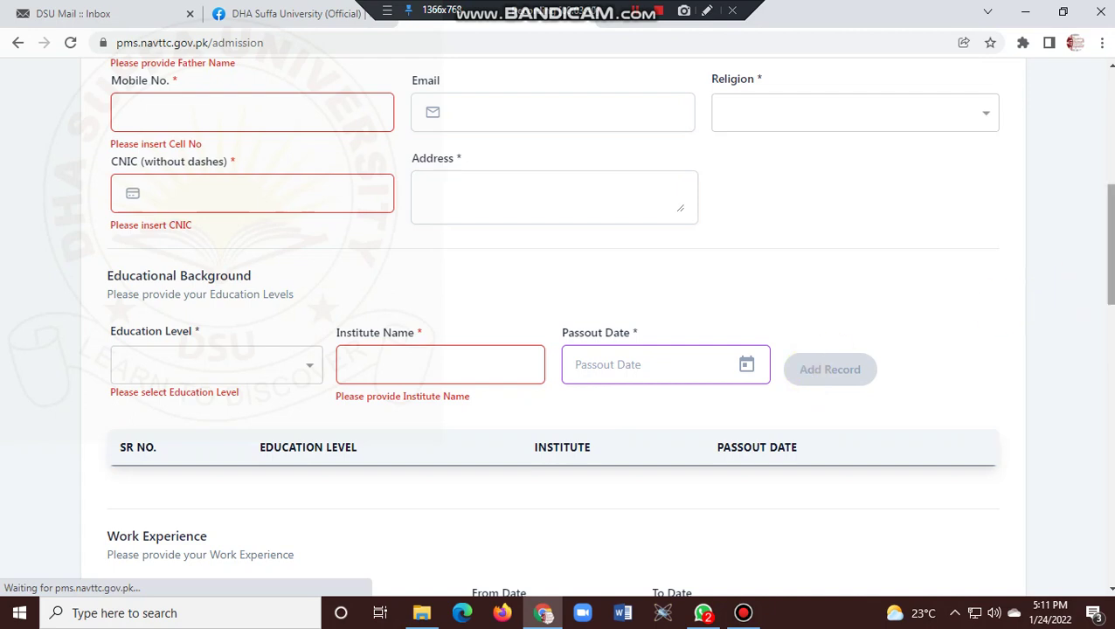
Choose SSC as the education level and close the list keeping it.
{"action": "left_click", "coordinate": [277, 373]}
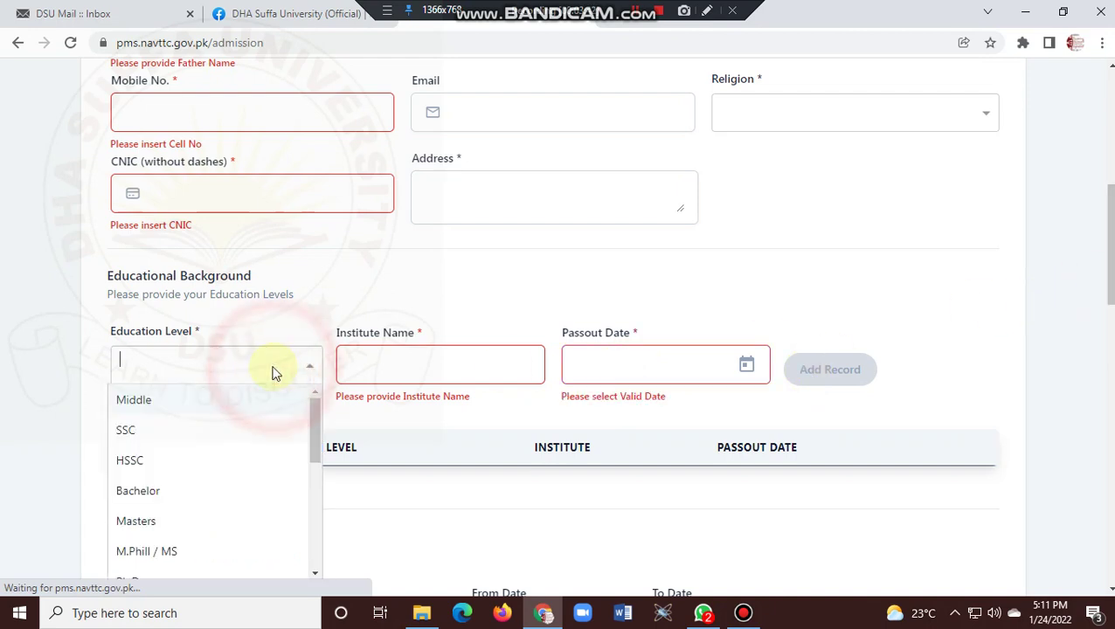
{"action": "left_click", "coordinate": [215, 432]}
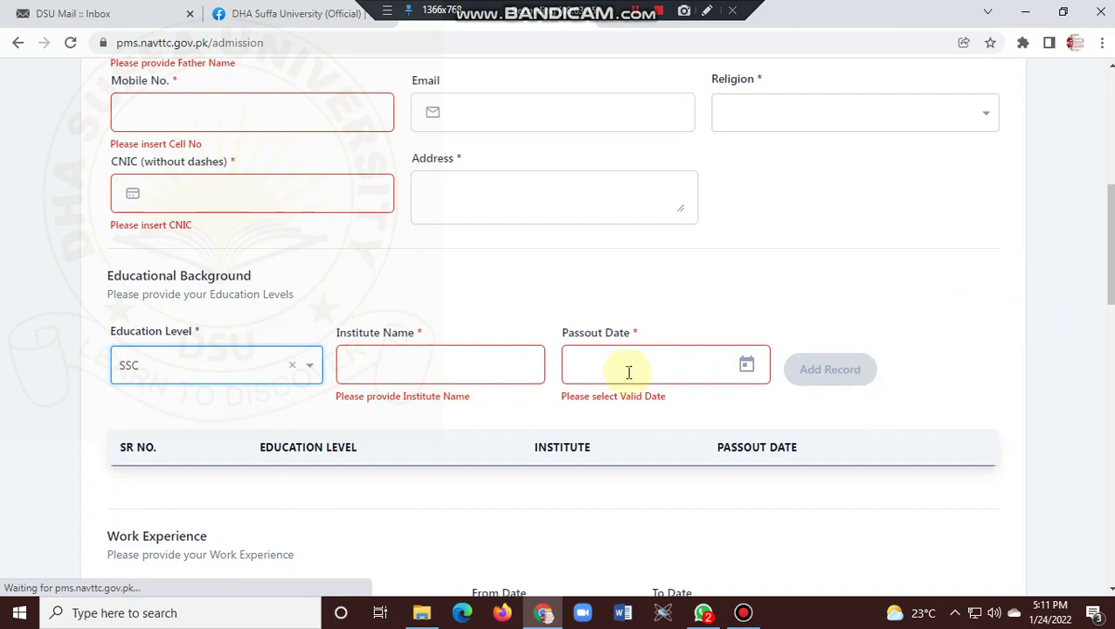
{"action": "left_click", "coordinate": [223, 374]}
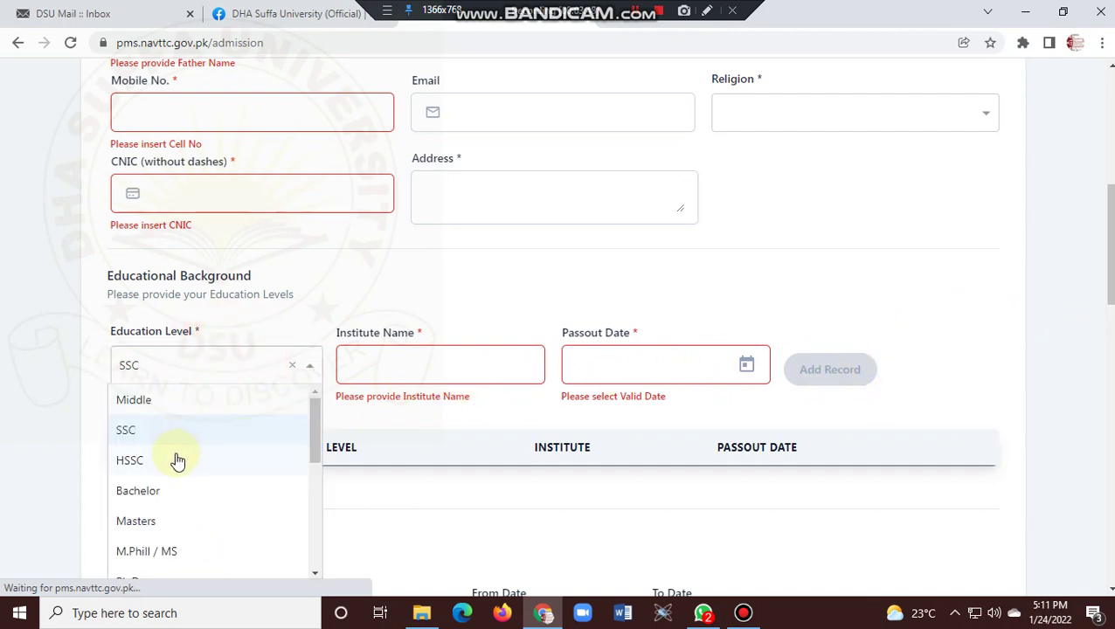
{"action": "left_click", "coordinate": [1012, 328]}
Tick and untick Currently Working? so Work Experience stays blank, then scroll to Trades Information.
{"action": "scroll", "coordinate": [1106, 262], "scroll_direction": "down", "scroll_amount": 3}
{"action": "scroll", "coordinate": [1106, 262], "scroll_direction": "down", "scroll_amount": 1}
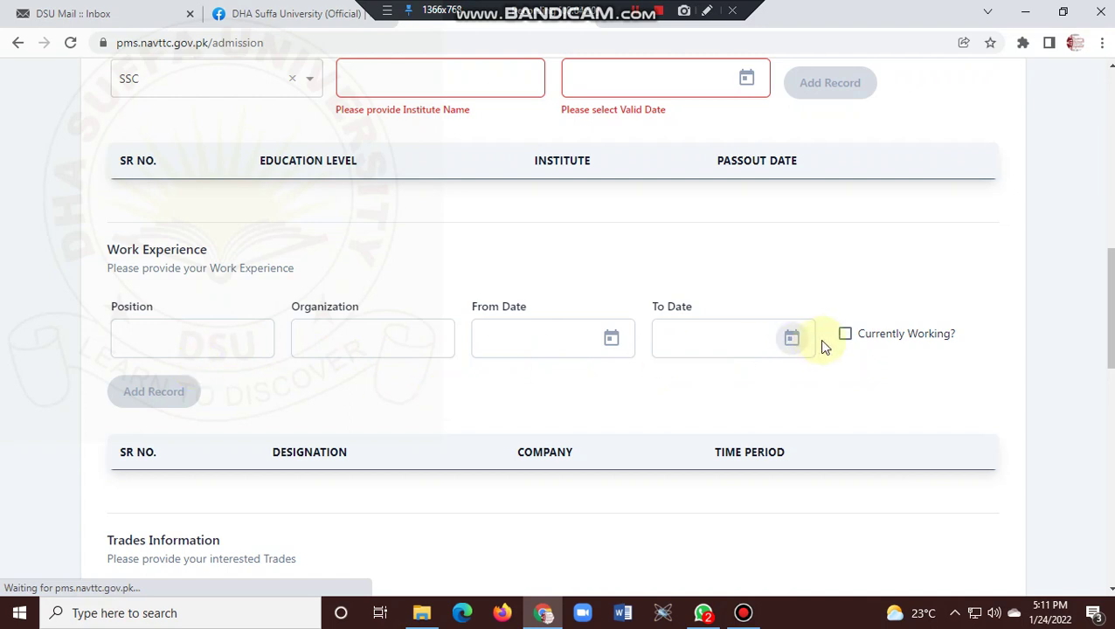
{"action": "left_click", "coordinate": [845, 336]}
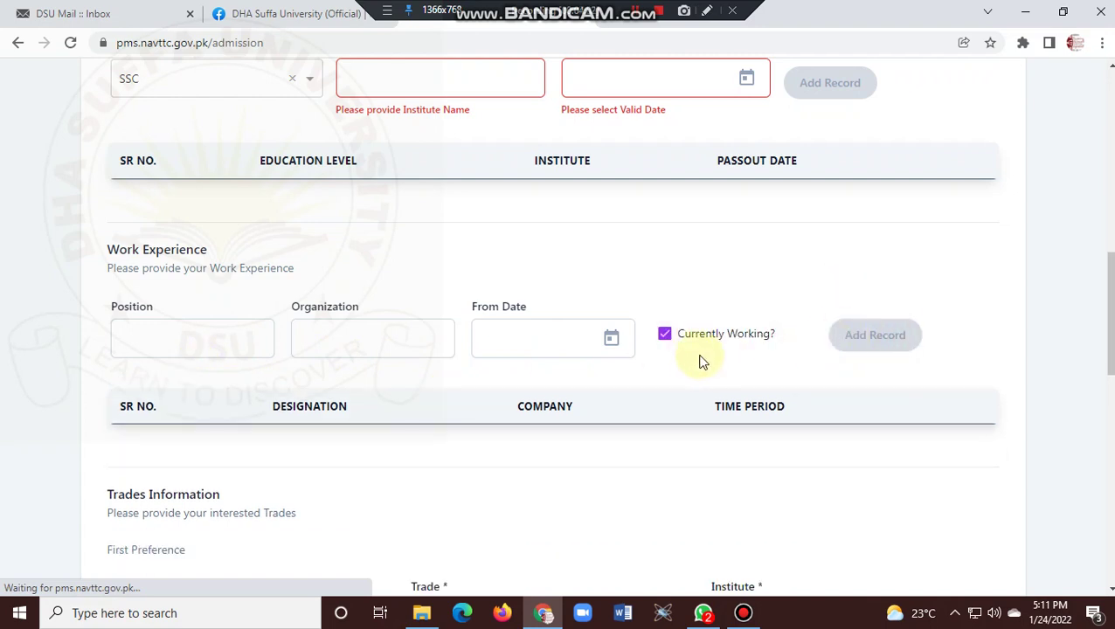
{"action": "left_click", "coordinate": [665, 336]}
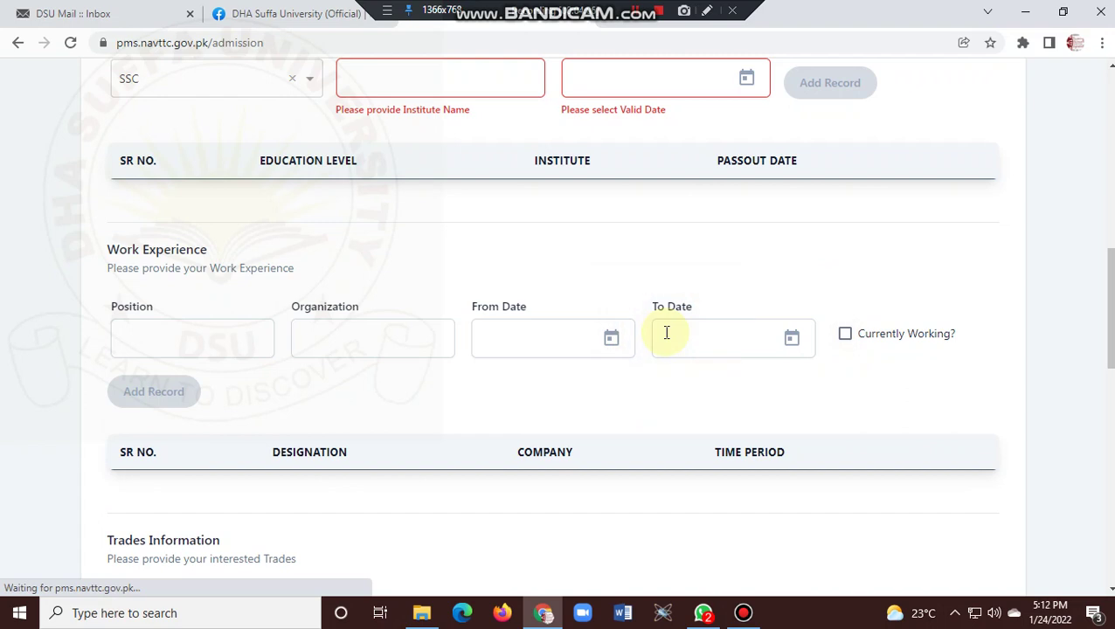
{"action": "scroll", "coordinate": [1106, 349], "scroll_direction": "down", "scroll_amount": 3}
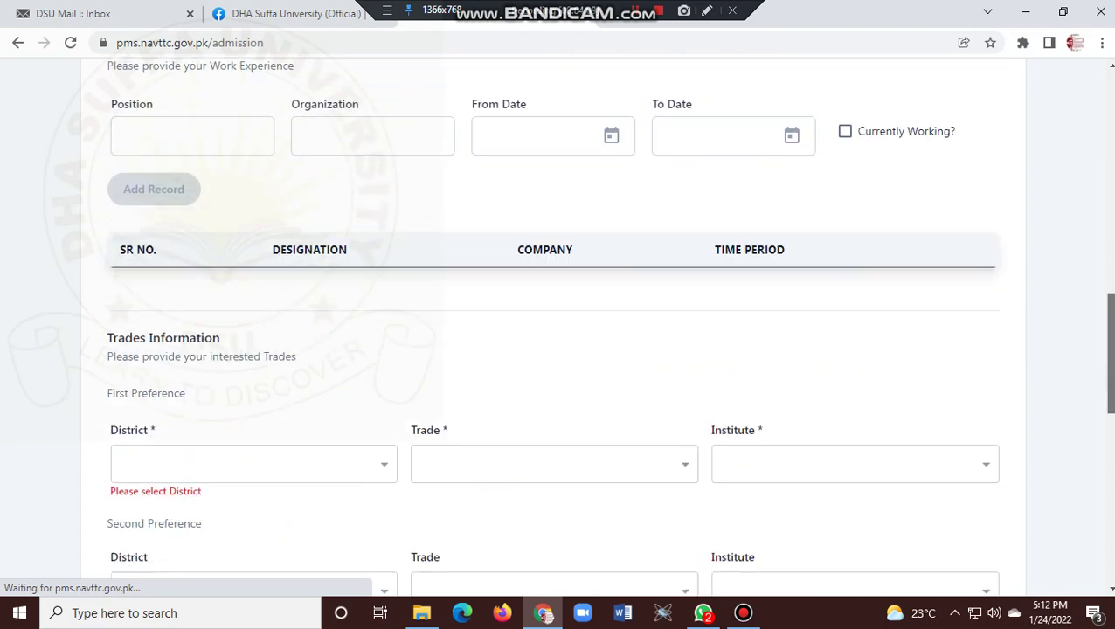
{"action": "scroll", "coordinate": [1107, 349], "scroll_direction": "down", "scroll_amount": 2}
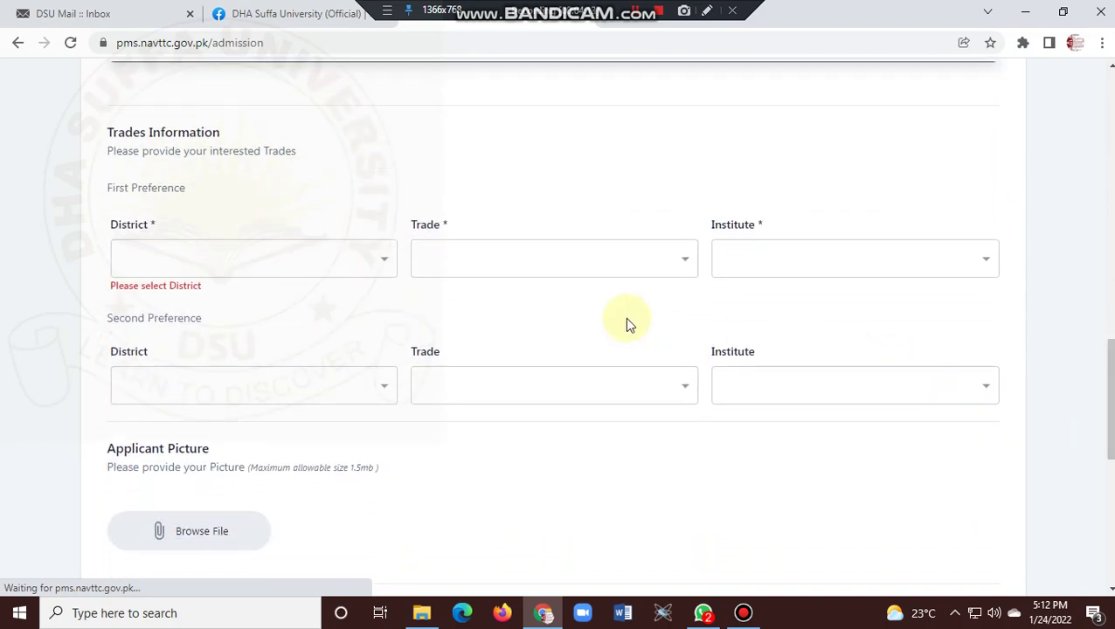
Try Karachi south and tor ghar as district, checking the institutes offered for each.
{"action": "left_click", "coordinate": [358, 272]}
{"action": "type", "text": "kara"}
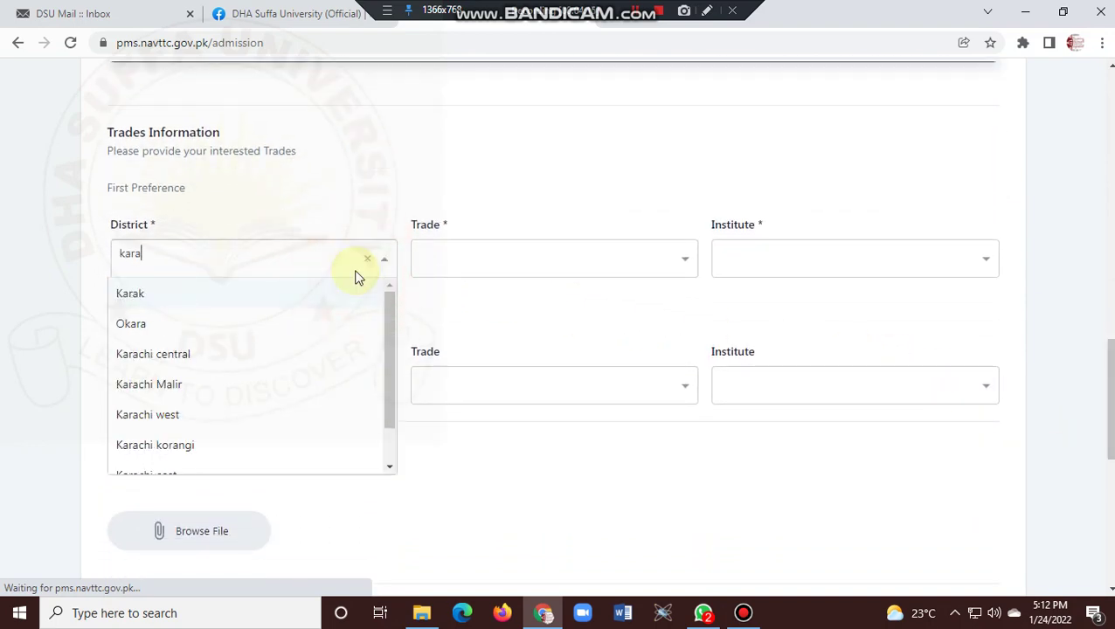
{"action": "type", "text": "chi"}
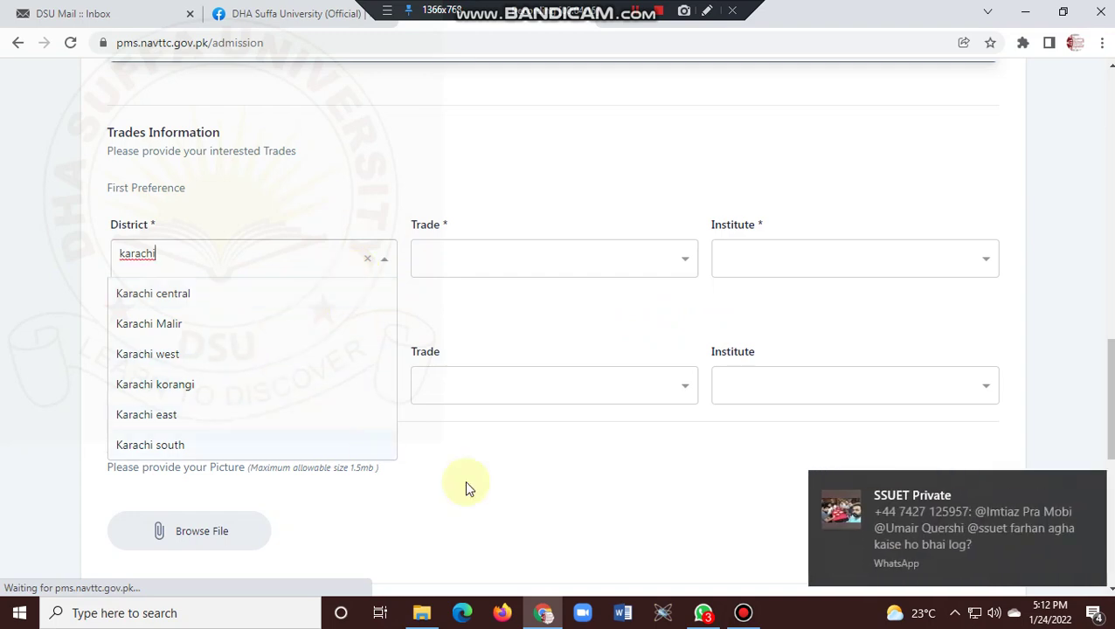
{"action": "left_click", "coordinate": [1090, 483]}
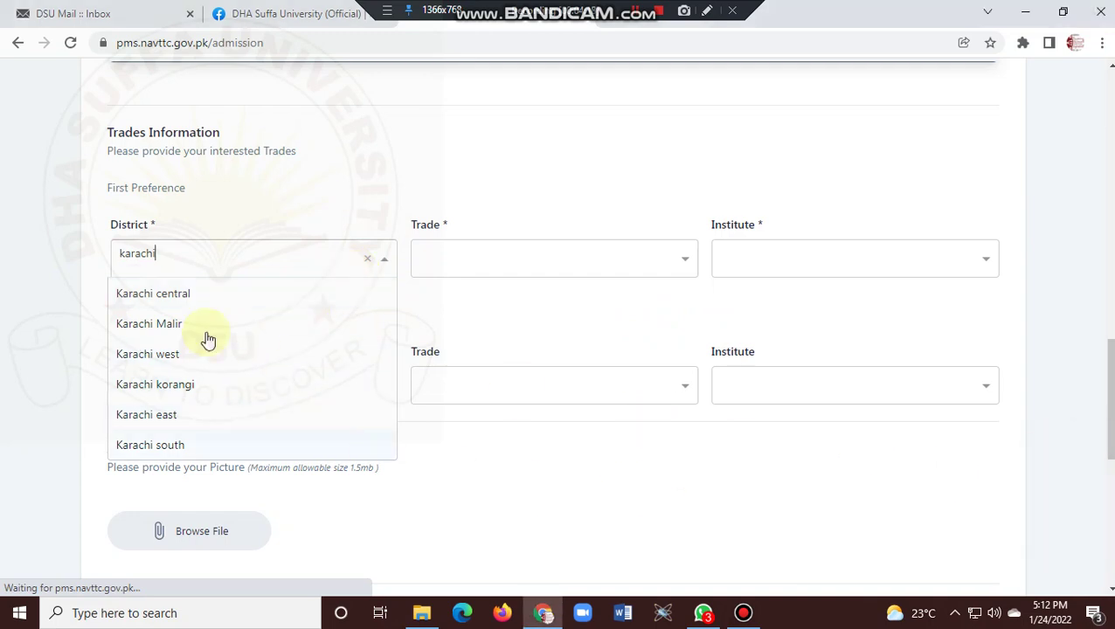
{"action": "left_click", "coordinate": [154, 447]}
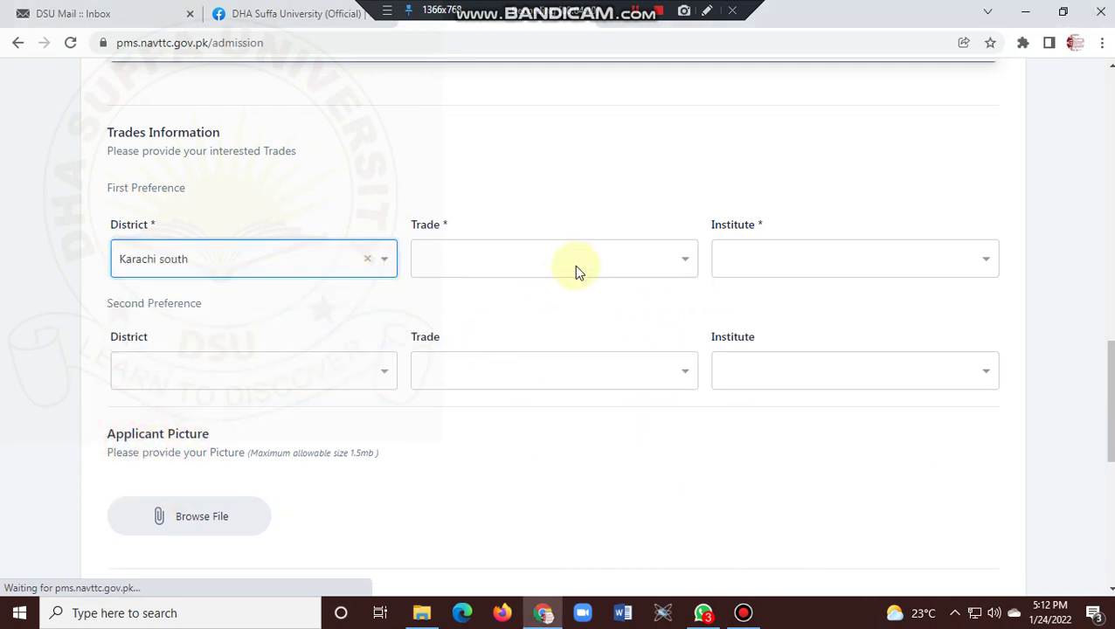
{"action": "left_click", "coordinate": [605, 264]}
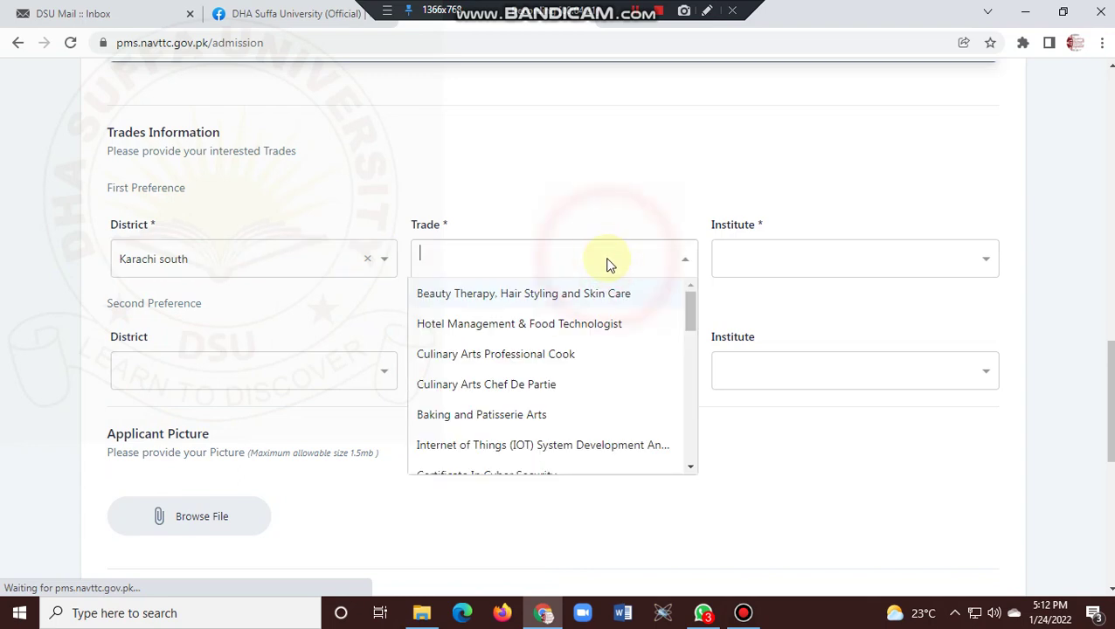
{"action": "left_click", "coordinate": [224, 258]}
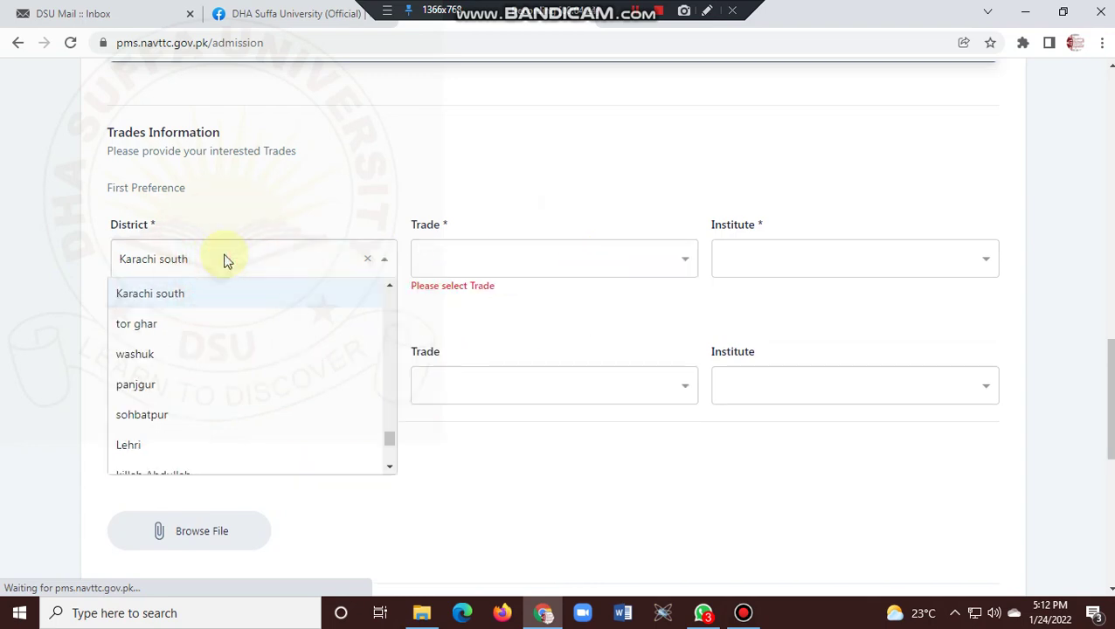
{"action": "left_click", "coordinate": [871, 257]}
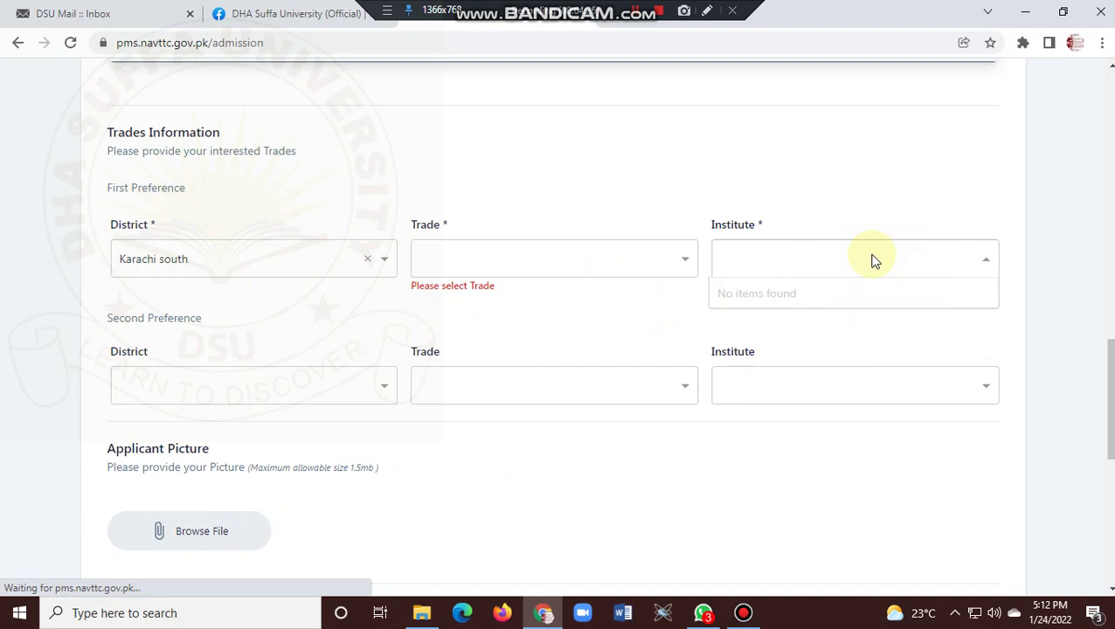
{"action": "left_click", "coordinate": [348, 255]}
{"action": "left_click", "coordinate": [282, 321]}
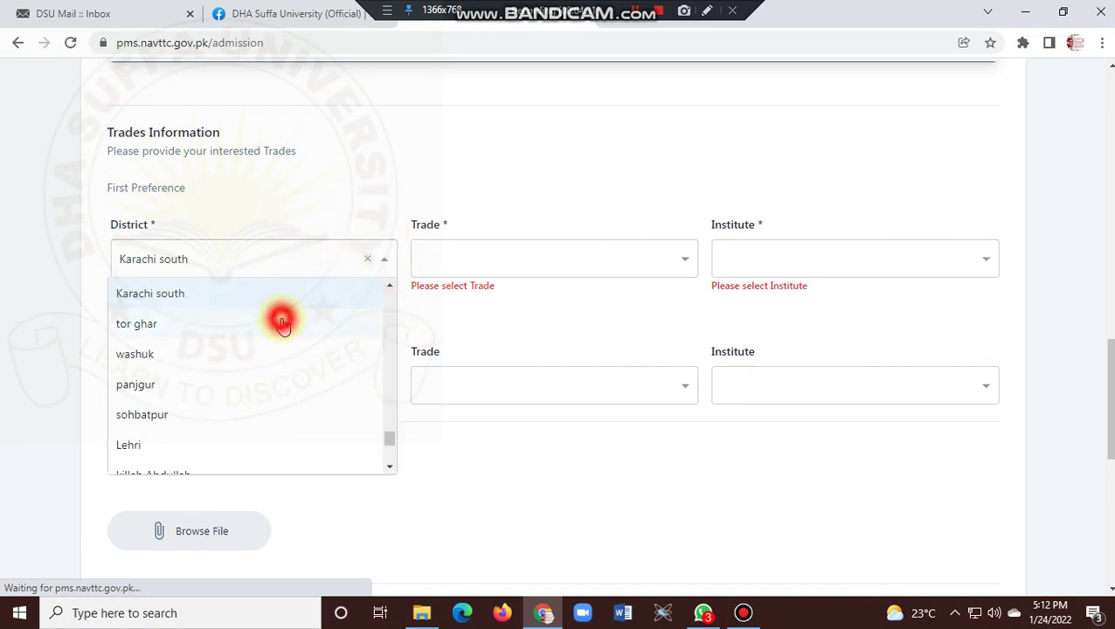
{"action": "left_click", "coordinate": [821, 249]}
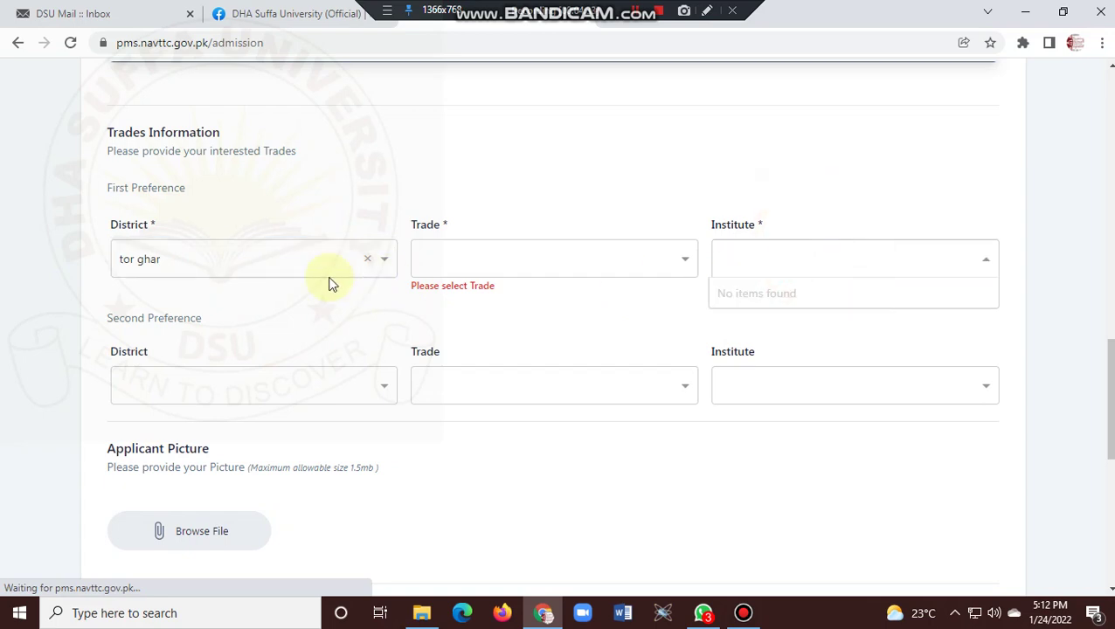
Set the district to Karachi south via 'karachi so' and search institutes for 'dha s'.
{"action": "left_click", "coordinate": [280, 257]}
{"action": "type", "text": "kara"}
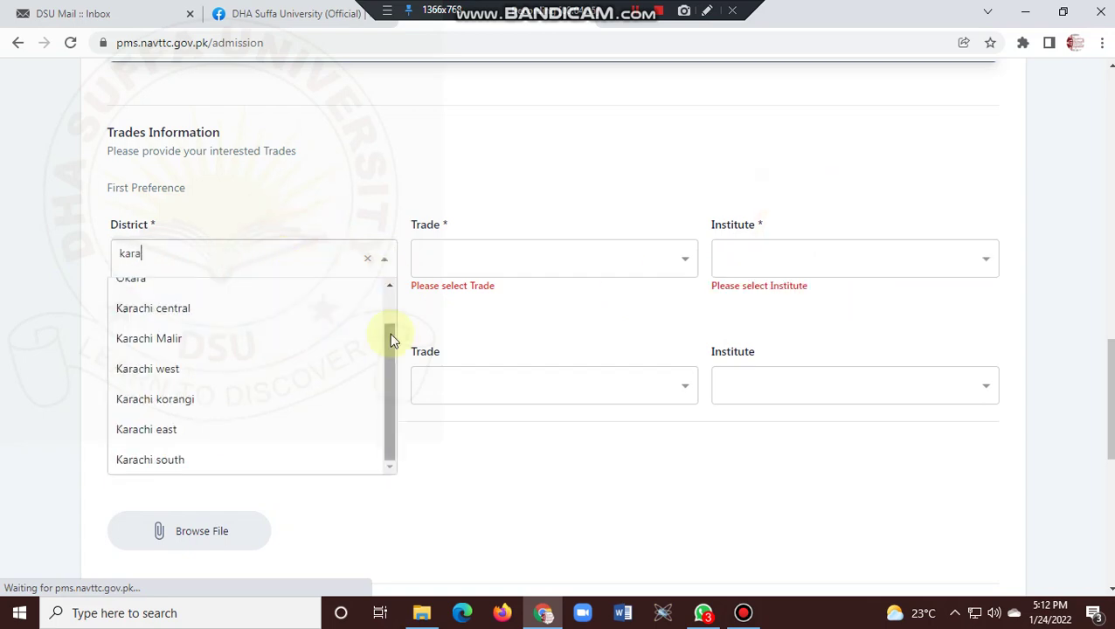
{"action": "type", "text": "chi south"}
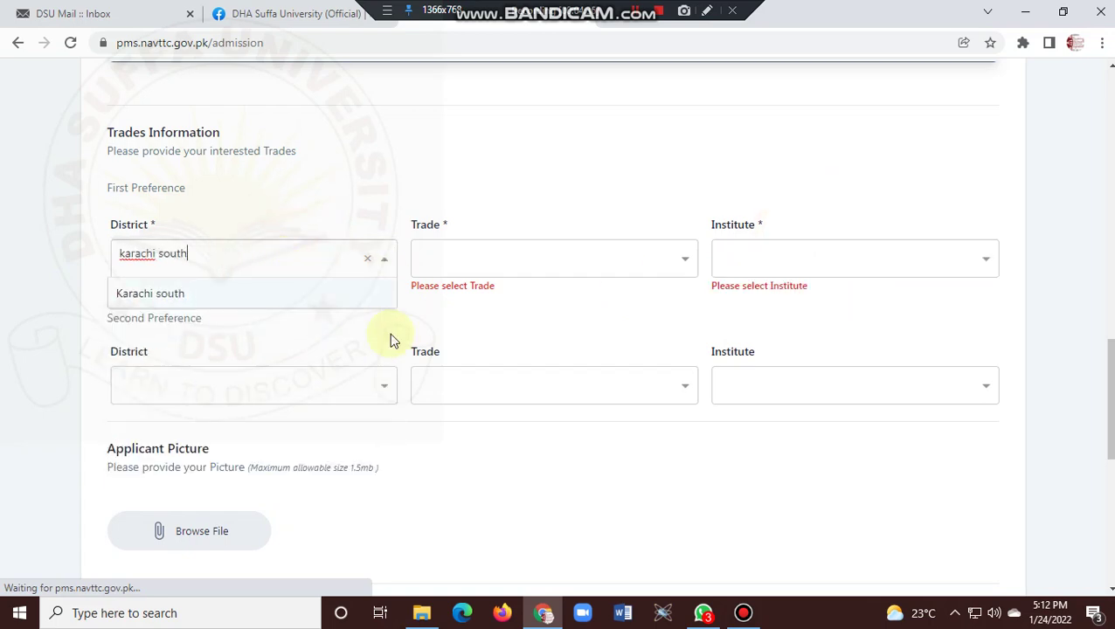
{"action": "left_click", "coordinate": [346, 295]}
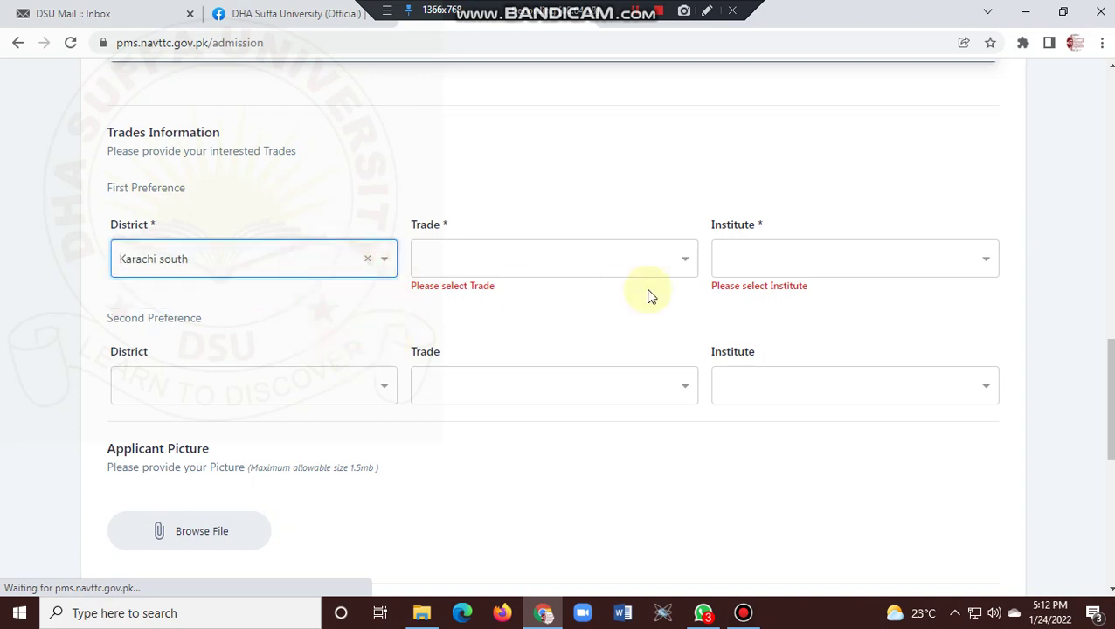
{"action": "left_click", "coordinate": [835, 260]}
{"action": "type", "text": "dha suffa"}
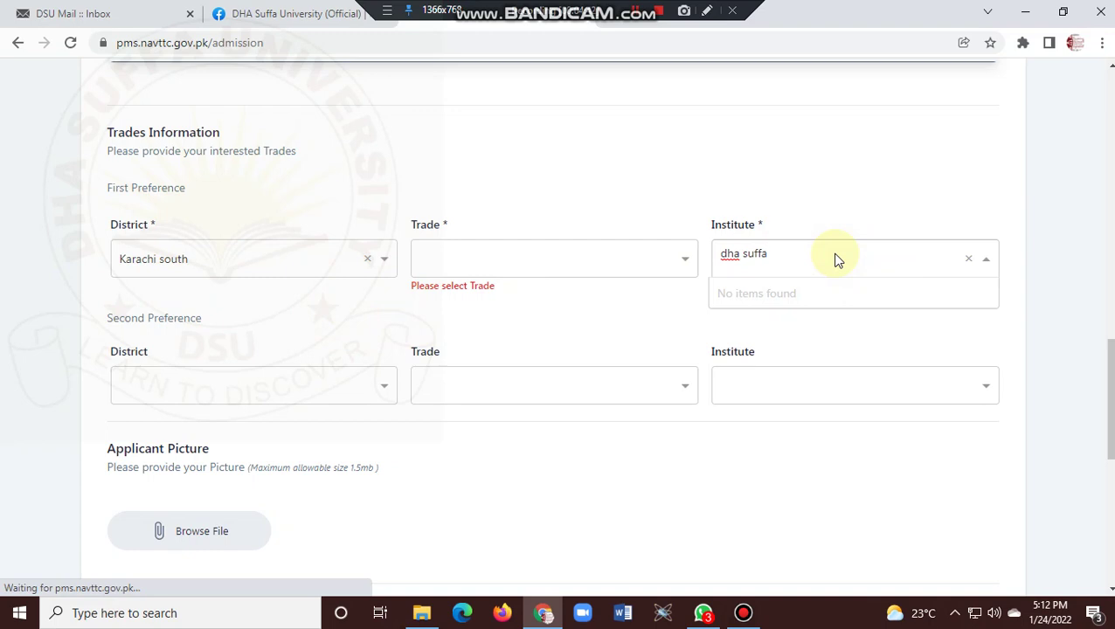
{"action": "left_click", "coordinate": [598, 262]}
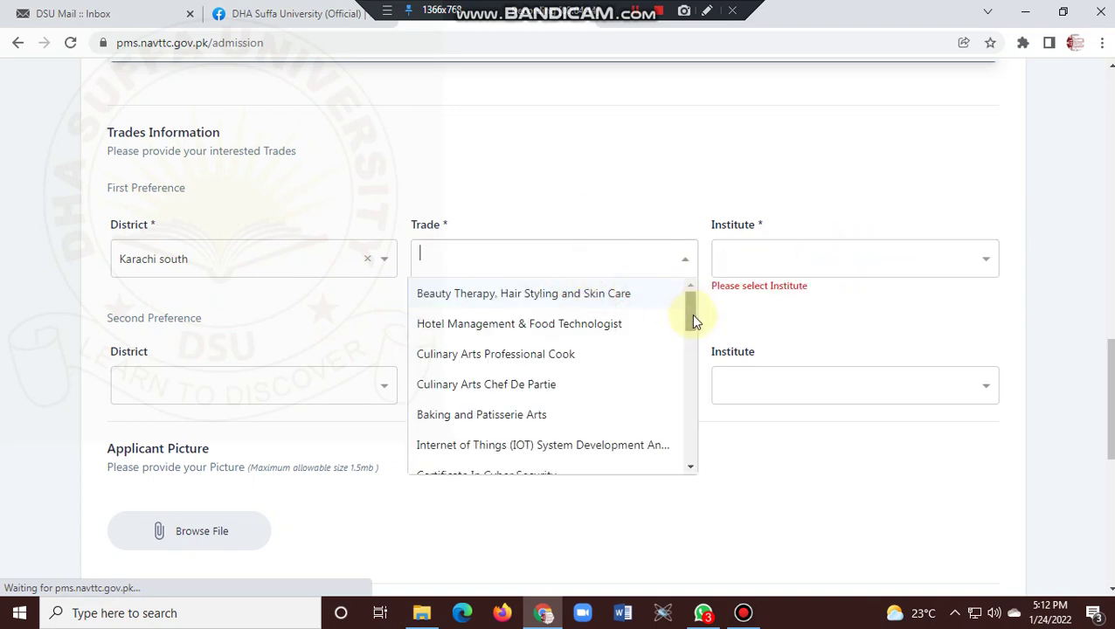
{"action": "left_click_drag", "start_coordinate": [693, 319], "coordinate": [692, 327]}
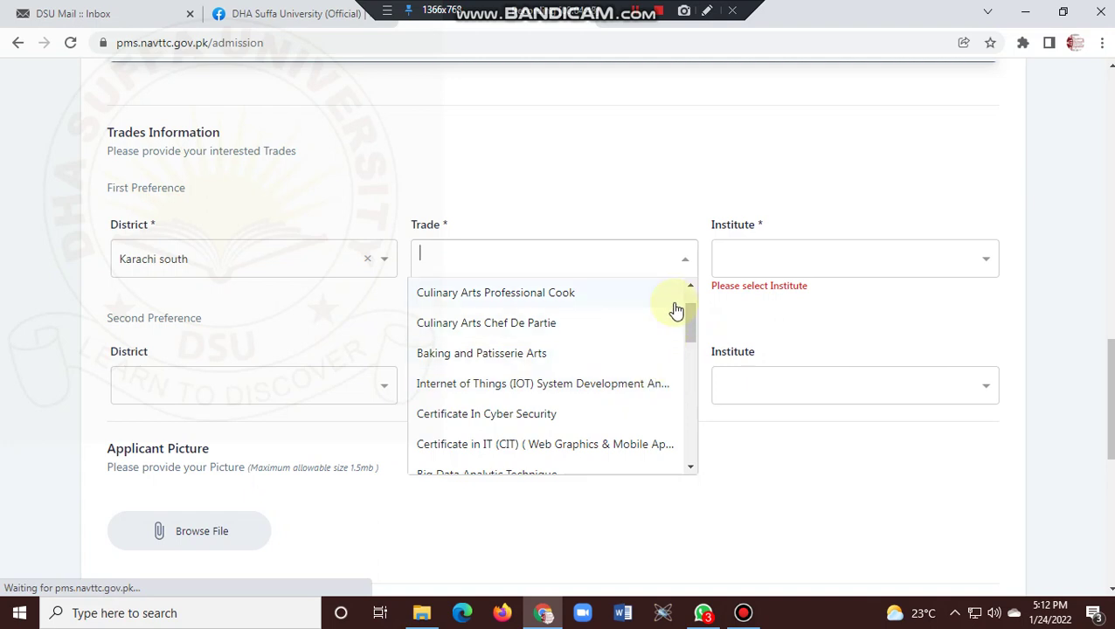
{"action": "type", "text": "Inter"}
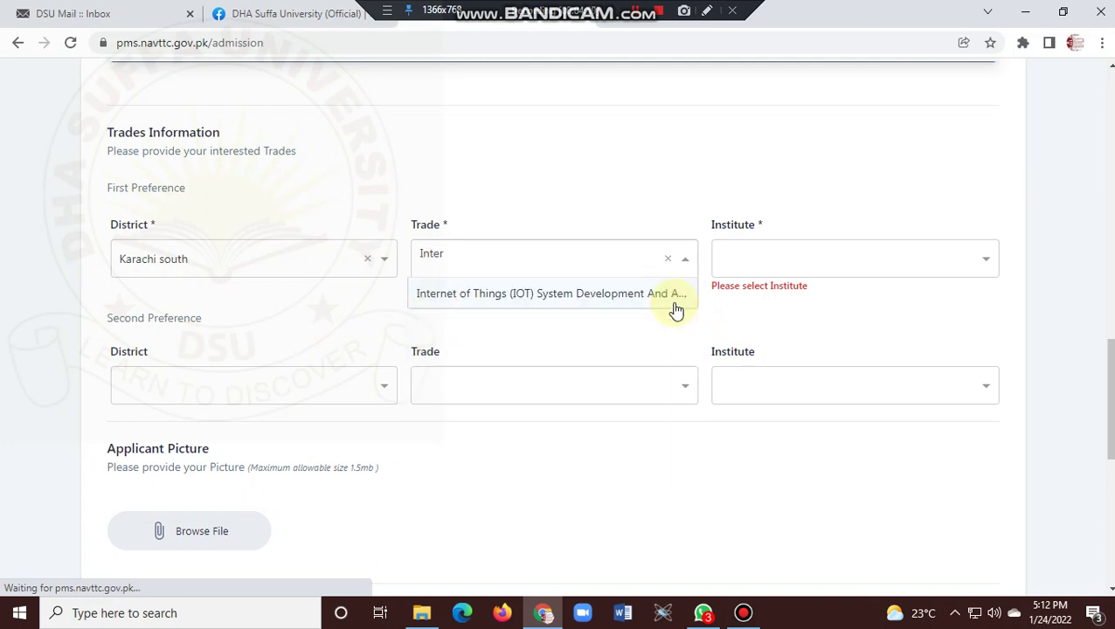
{"action": "key", "text": "BackSpace"}
{"action": "key", "text": "BackSpace"}
{"action": "key", "text": "BackSpace"}
{"action": "key", "text": "BackSpace"}
{"action": "key", "text": "BackSpace"}
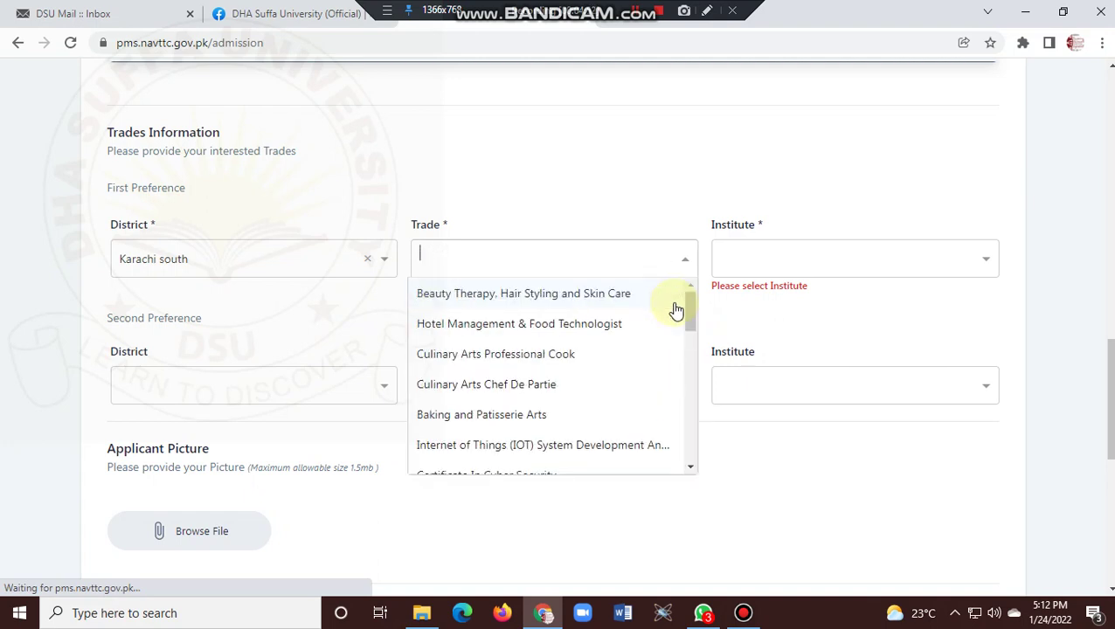
{"action": "type", "text": "Projec"}
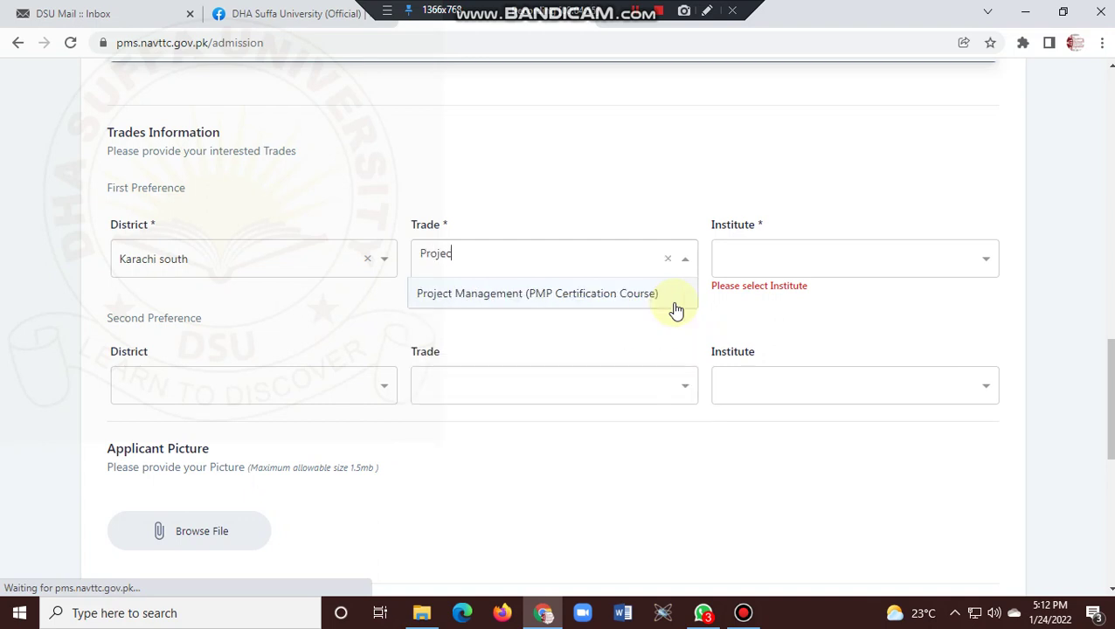
{"action": "key", "text": "BackSpace"}
{"action": "key", "text": "BackSpace"}
{"action": "key", "text": "BackSpace"}
{"action": "key", "text": "BackSpace"}
{"action": "key", "text": "BackSpace"}
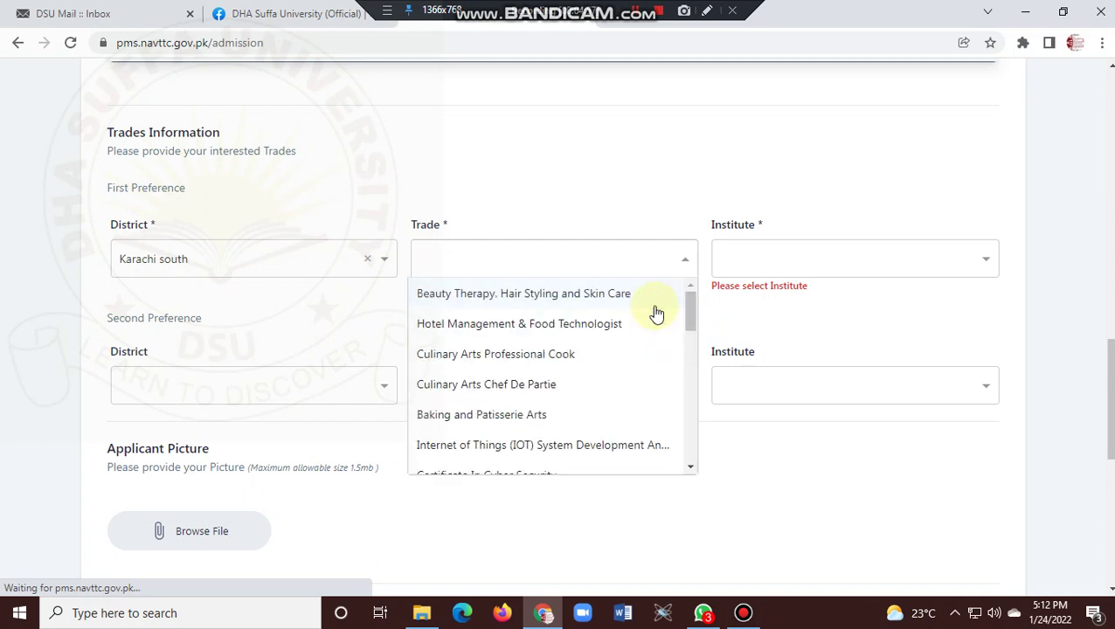
{"action": "type", "text": "Renew"}
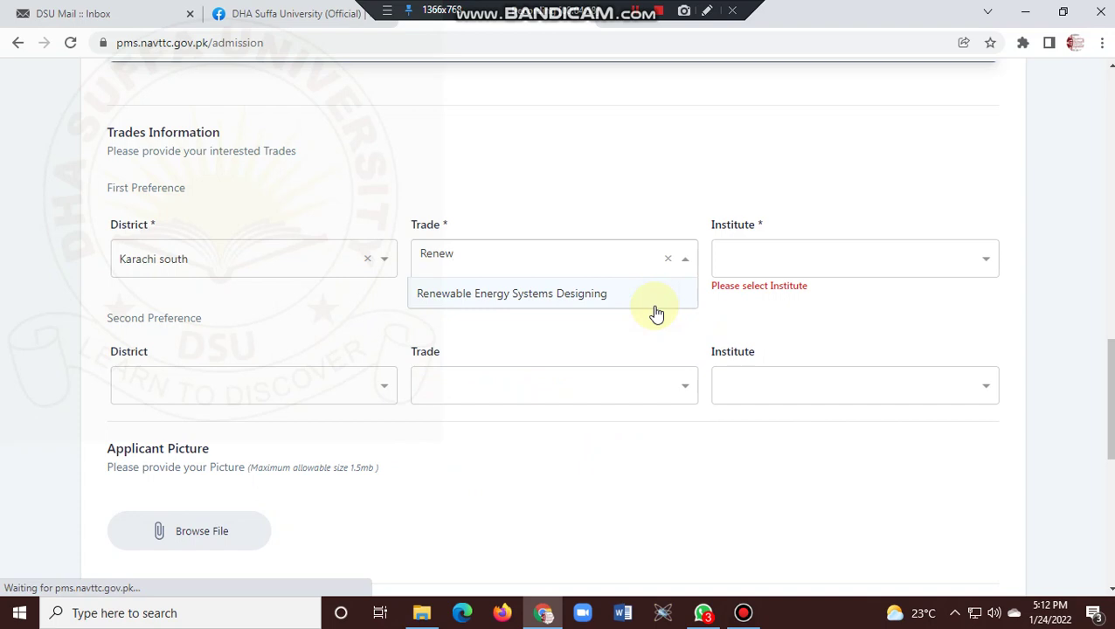
{"action": "key", "text": "BackSpace"}
{"action": "key", "text": "BackSpace"}
{"action": "key", "text": "BackSpace"}
{"action": "key", "text": "BackSpace"}
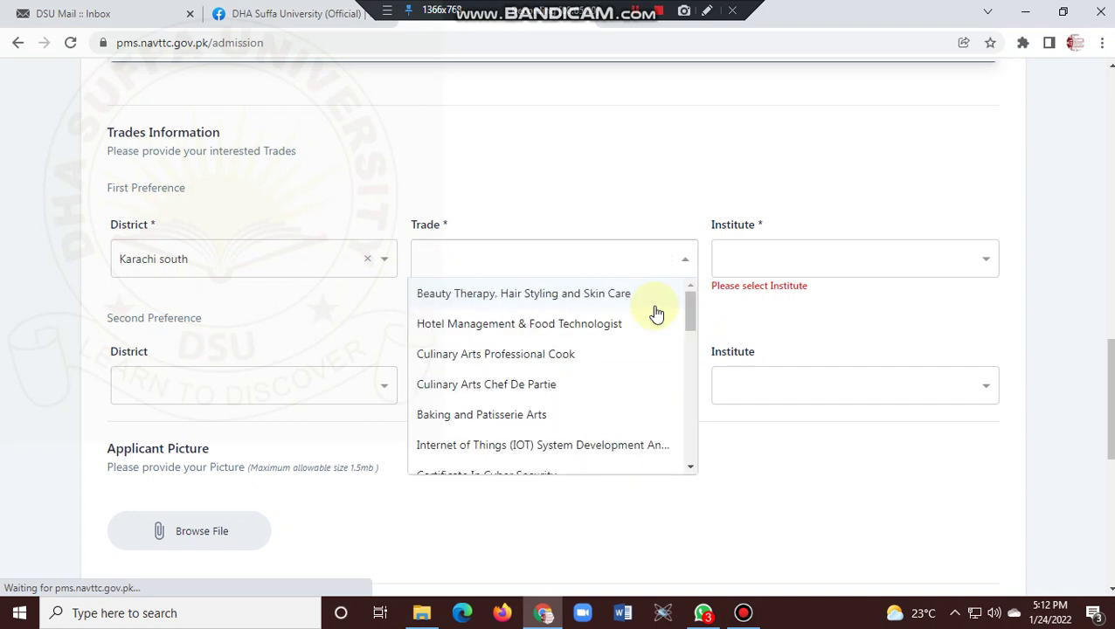
{"action": "type", "text": "IoT"}
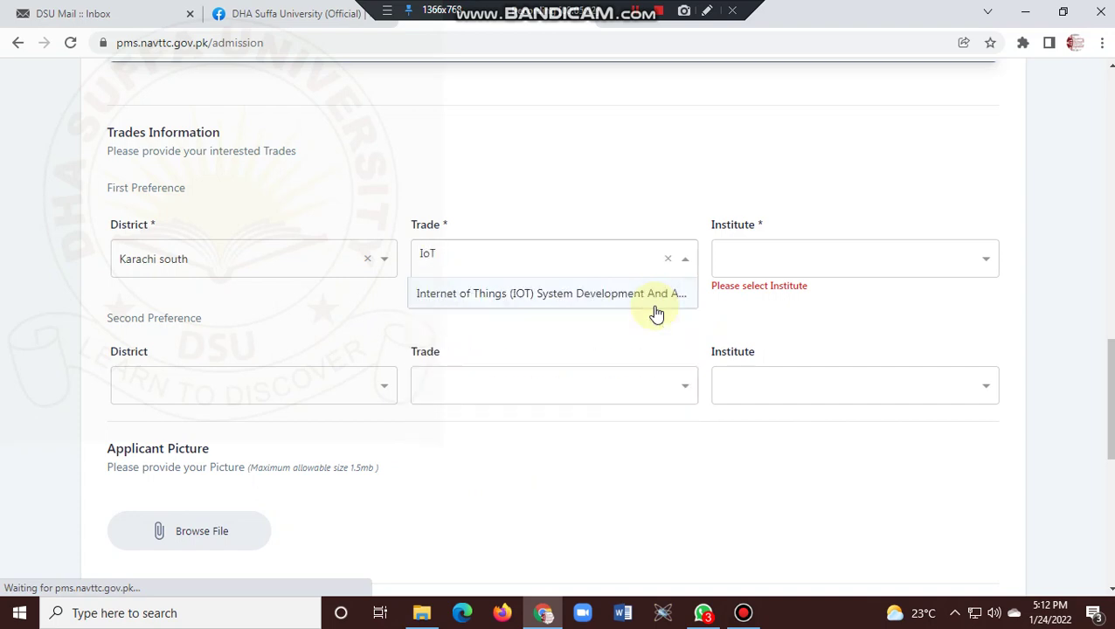
{"action": "key", "text": "BackSpace"}
{"action": "key", "text": "BackSpace"}
{"action": "key", "text": "BackSpace"}
{"action": "type", "text": "Al"}
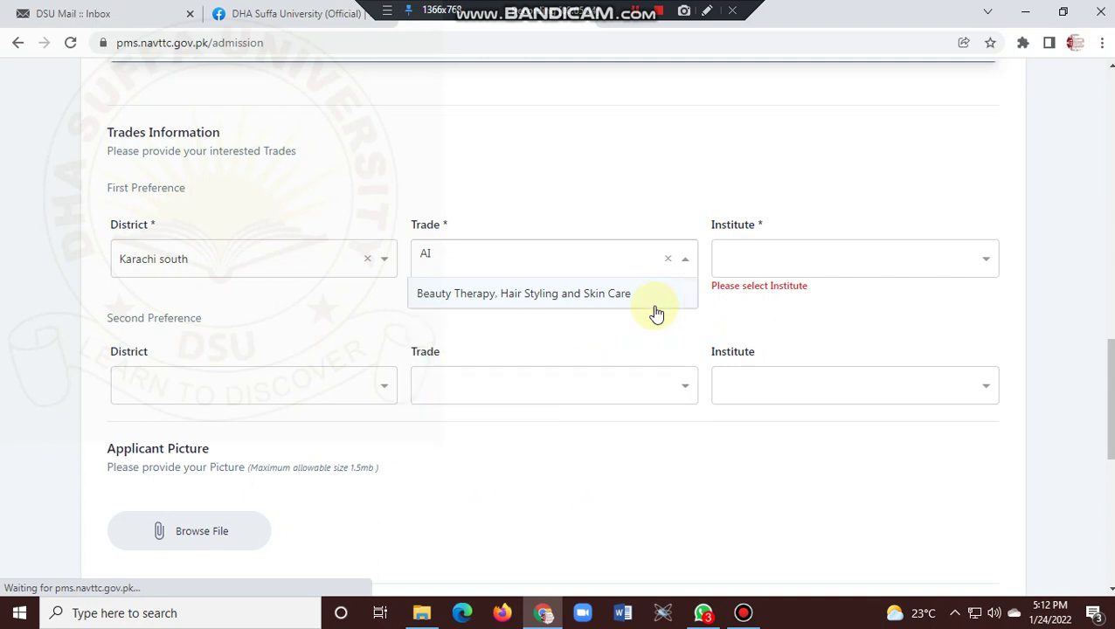
{"action": "key", "text": "BackSpace"}
{"action": "key", "text": "BackSpace"}
{"action": "type", "text": "Artifi"}
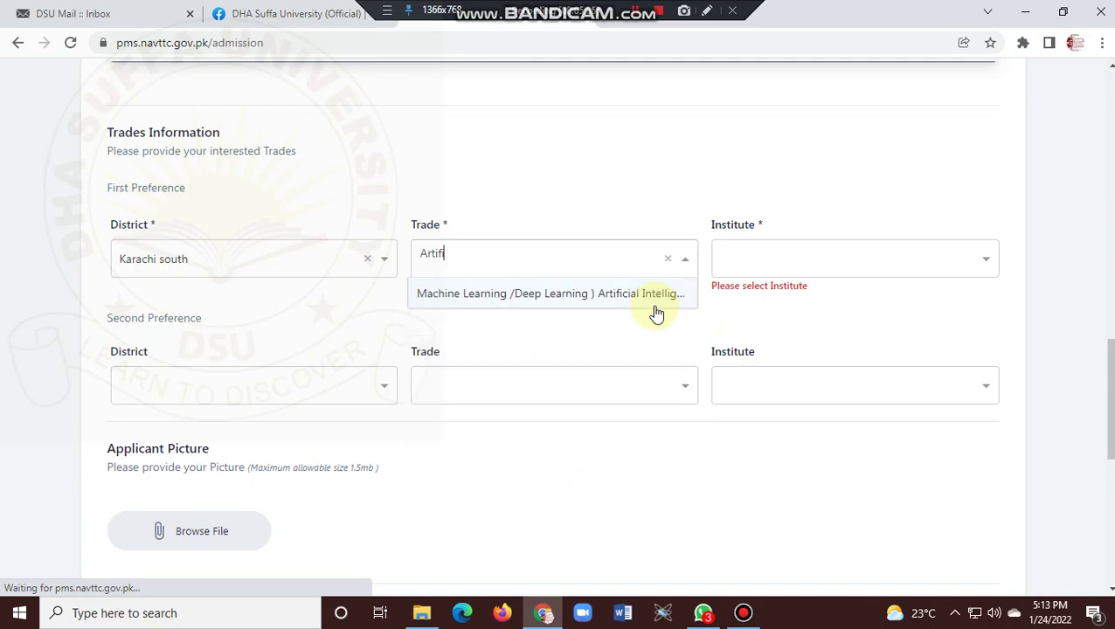
{"action": "key", "text": "BackSpace"}
{"action": "key", "text": "BackSpace"}
{"action": "key", "text": "BackSpace"}
{"action": "key", "text": "BackSpace"}
{"action": "key", "text": "BackSpace"}
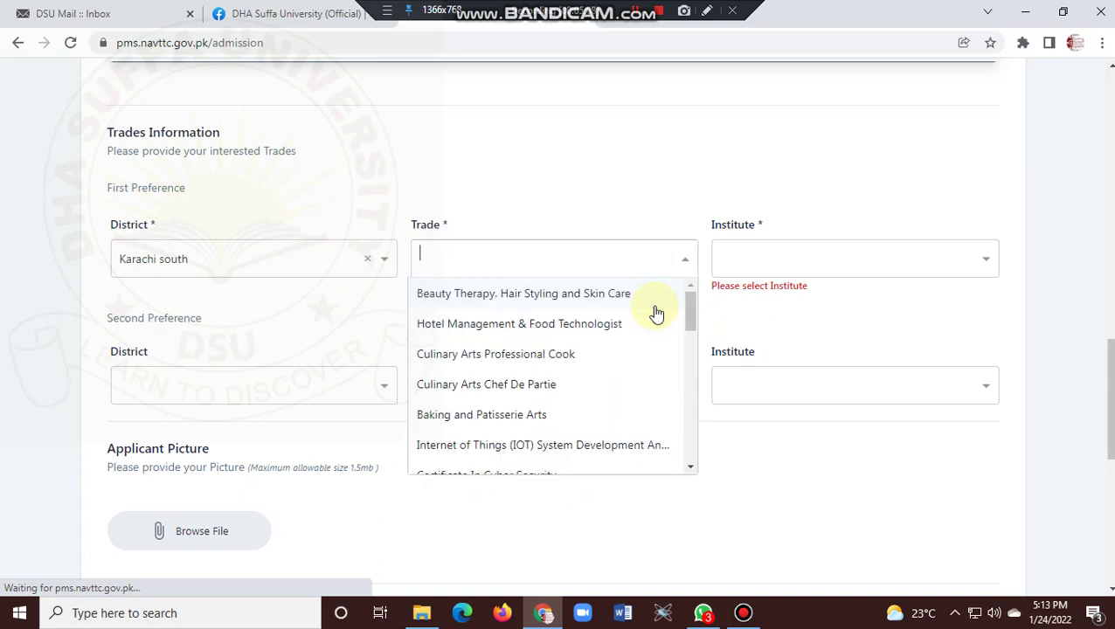
{"action": "type", "text": "Web"}
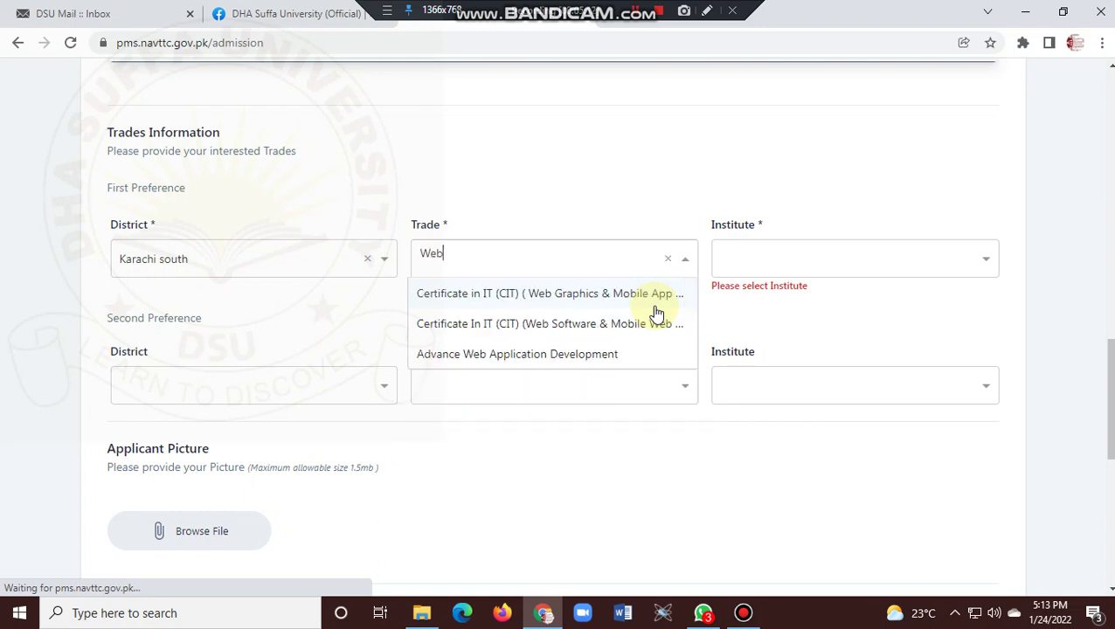
{"action": "key", "text": "BackSpace"}
{"action": "key", "text": "BackSpace"}
{"action": "key", "text": "BackSpace"}
{"action": "type", "text": "CAD"}
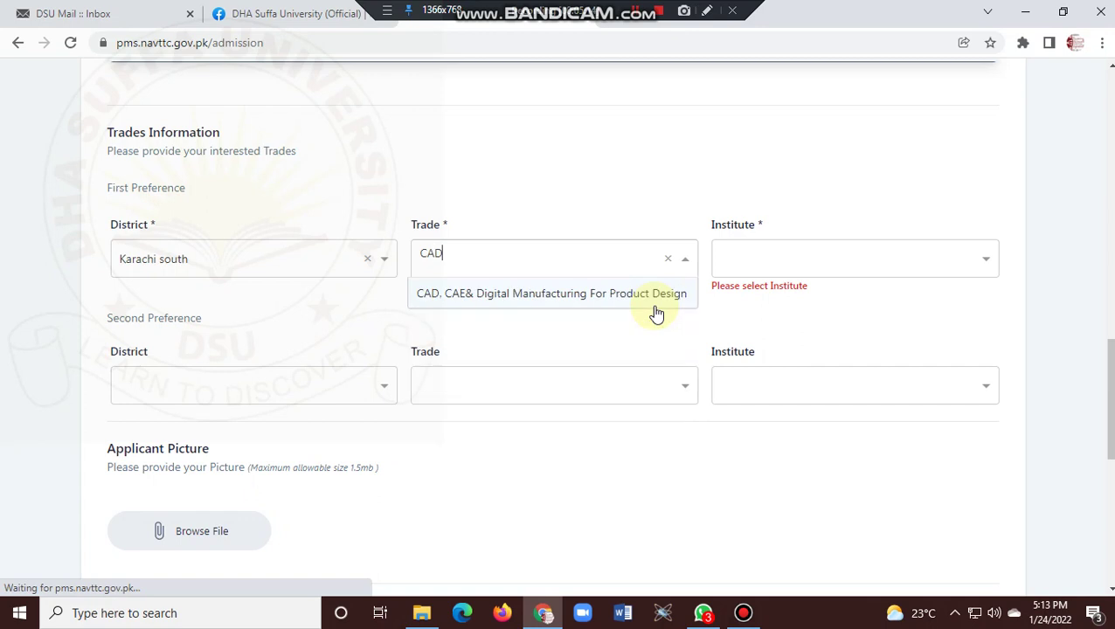
{"action": "key", "text": "BackSpace"}
{"action": "key", "text": "BackSpace"}
{"action": "key", "text": "BackSpace"}
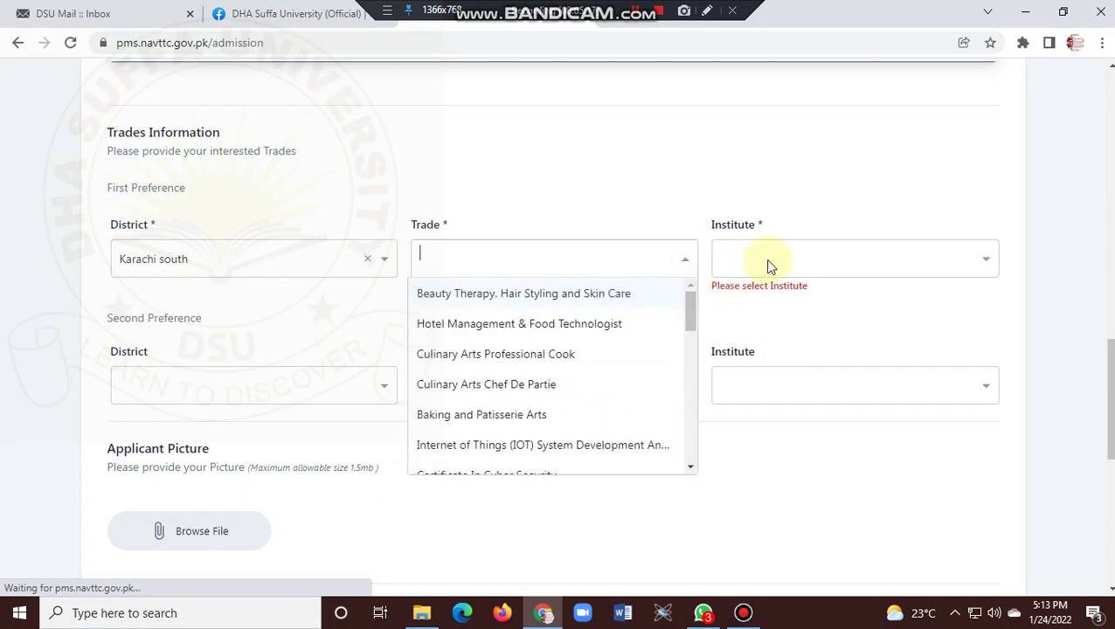
{"action": "left_click", "coordinate": [766, 257]}
{"action": "type", "text": "D?H"}
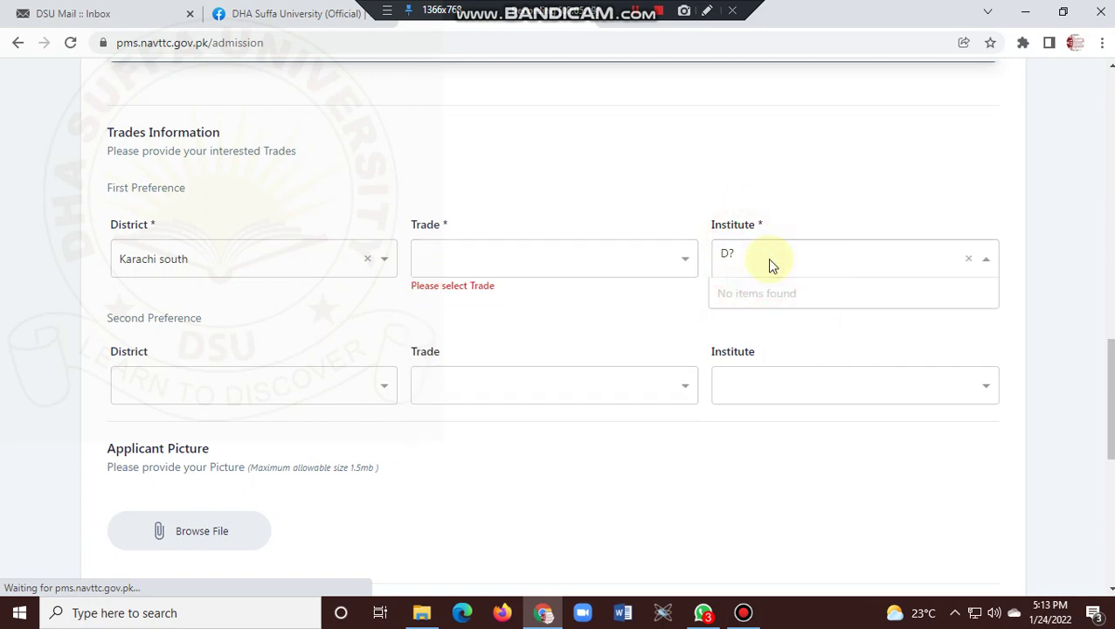
{"action": "key", "text": "BackSpace"}
{"action": "type", "text": "HA Suffa University"}
{"action": "left_click", "coordinate": [264, 268]}
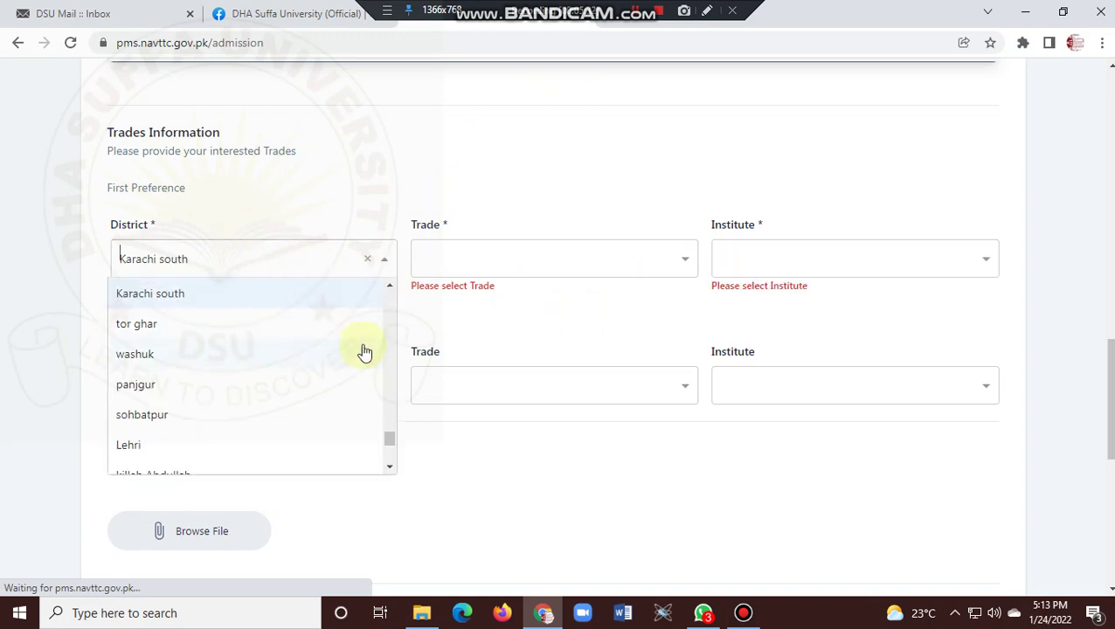
{"action": "left_click", "coordinate": [635, 13]}
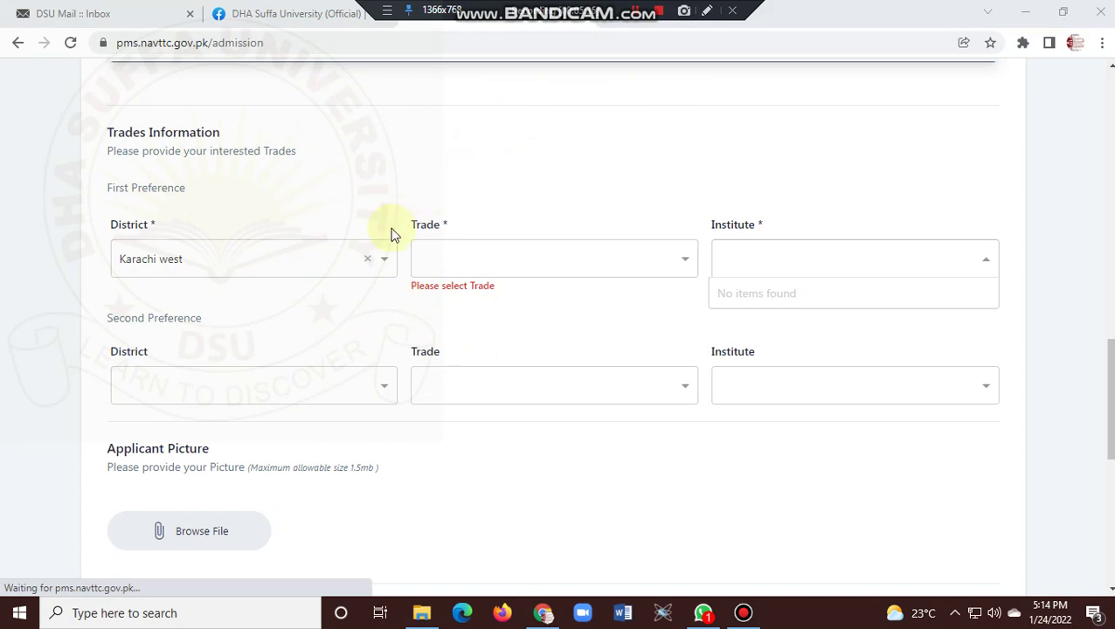
{"action": "left_click", "coordinate": [349, 259]}
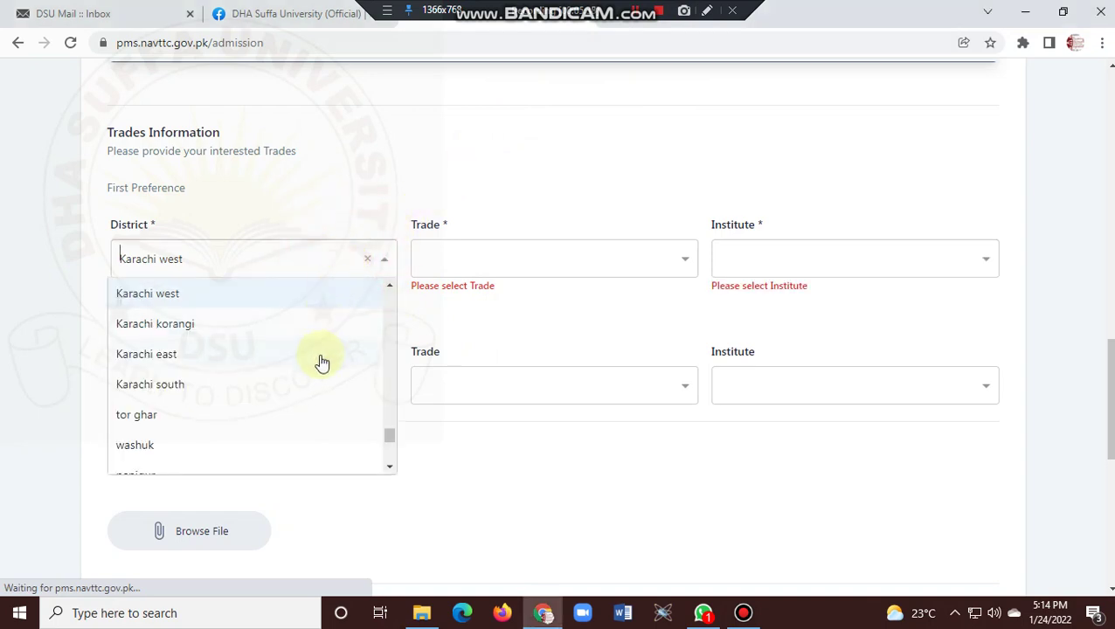
{"action": "left_click", "coordinate": [310, 384]}
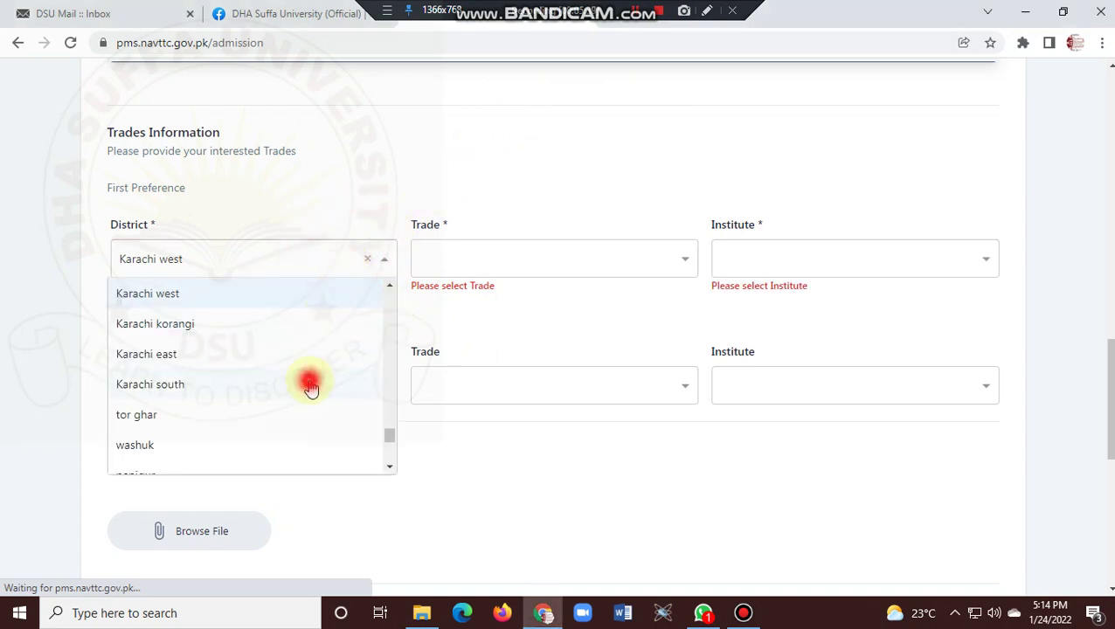
{"action": "left_click", "coordinate": [804, 278]}
{"action": "type", "text": "DHA"}
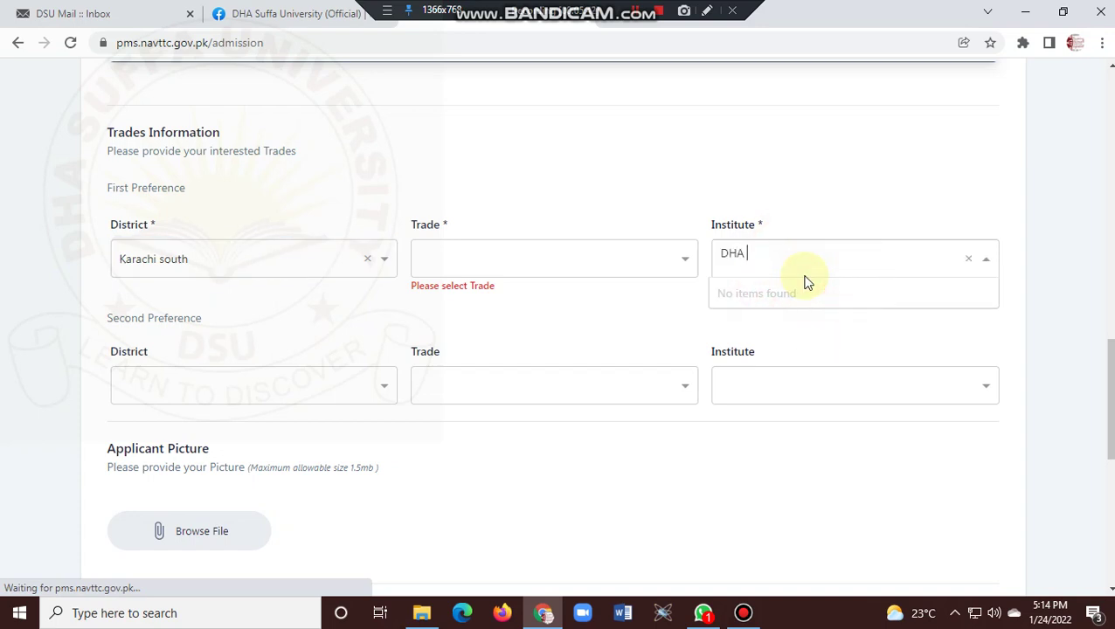